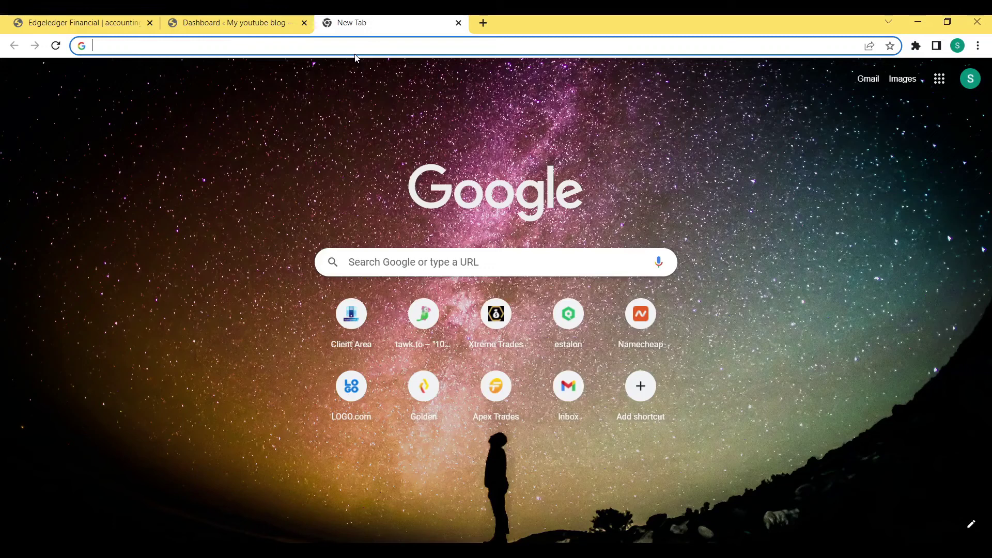
# Search Google for "how to cook"
pyautogui.write('hi')
pyautogui.press('BackSpace')
pyautogui.write('ow')
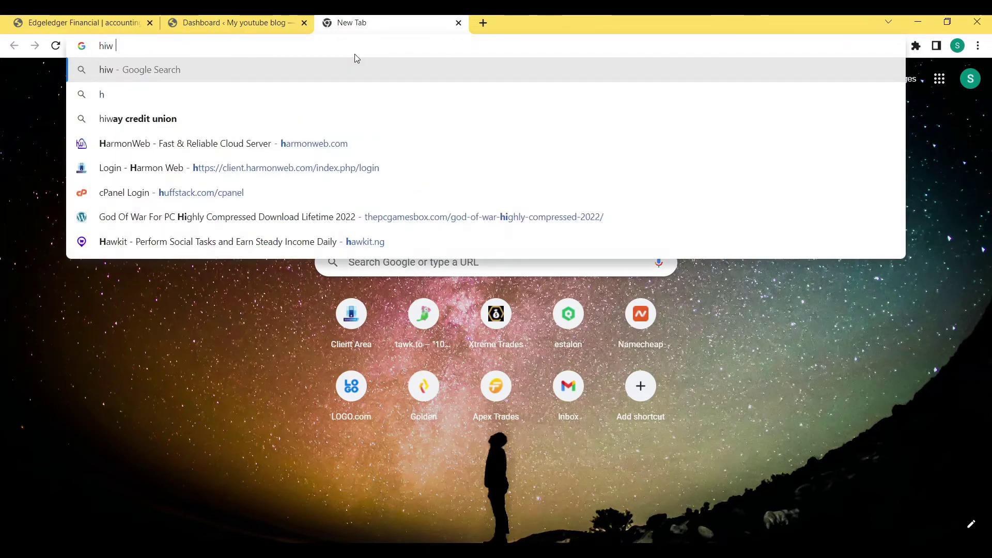
pyautogui.press('BackSpace')
pyautogui.press('BackSpace')
pyautogui.write('ow to cok')
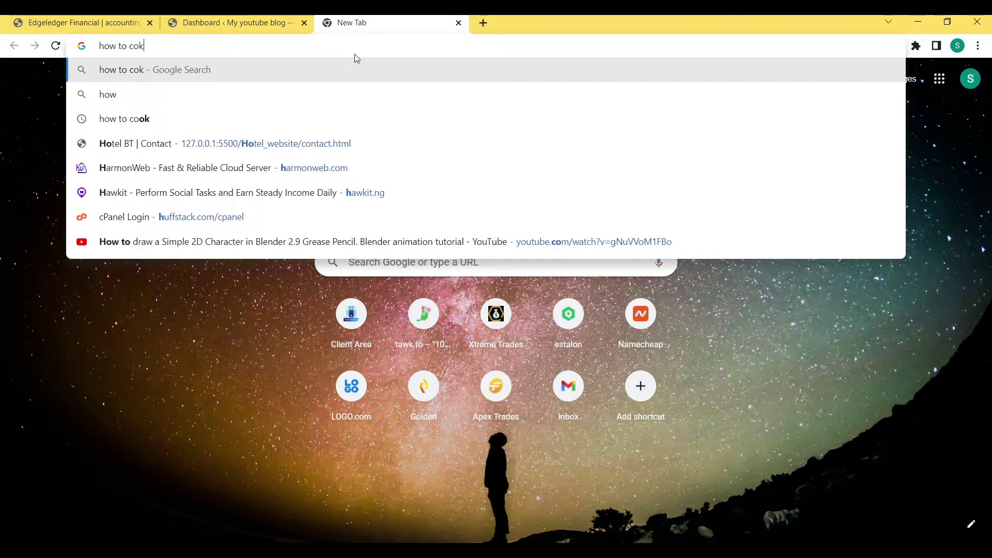
pyautogui.press('BackSpace')
pyautogui.write('ok')
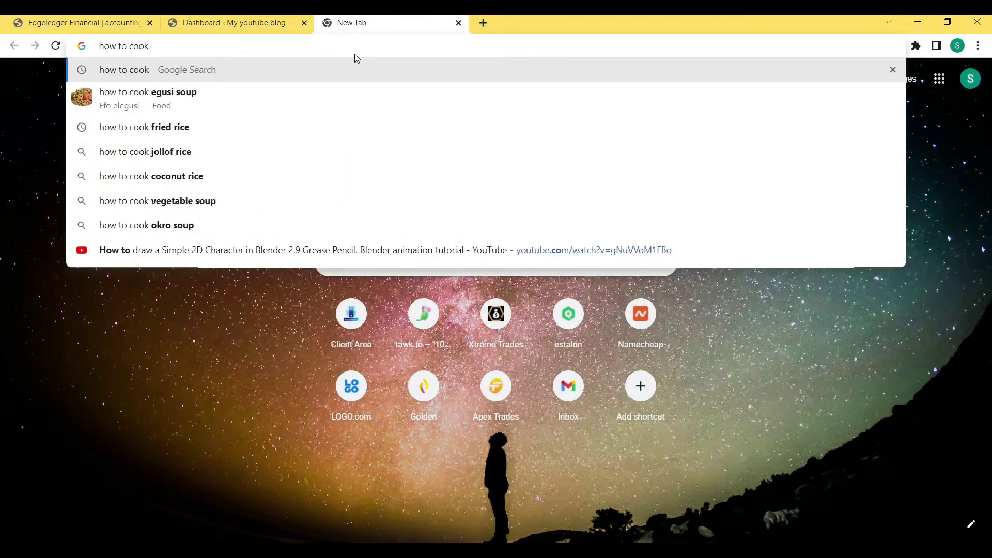
pyautogui.press('Return')
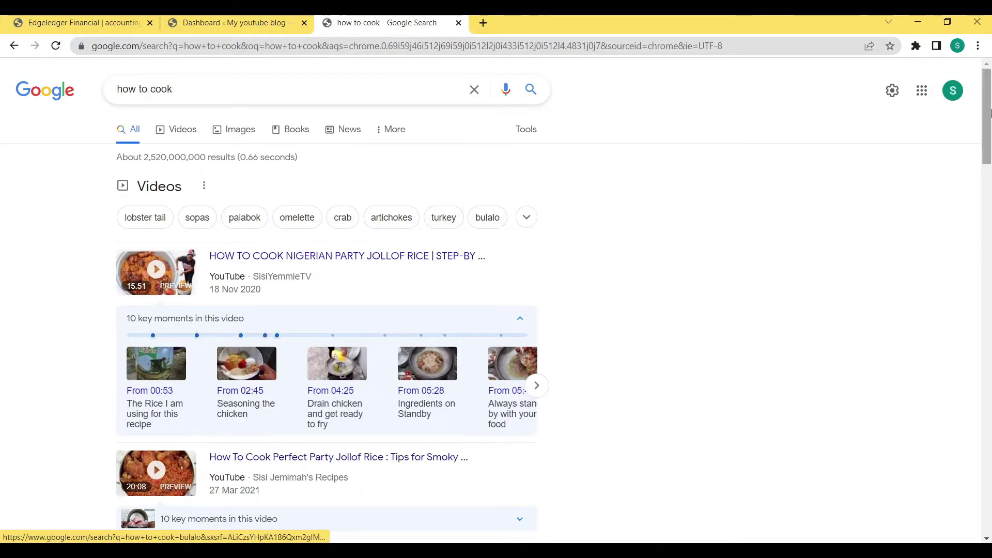
# Look through the search results for "how to cook" and the suggested related queries
pyautogui.moveTo(990, 126); pyautogui.dragTo(990, 171)
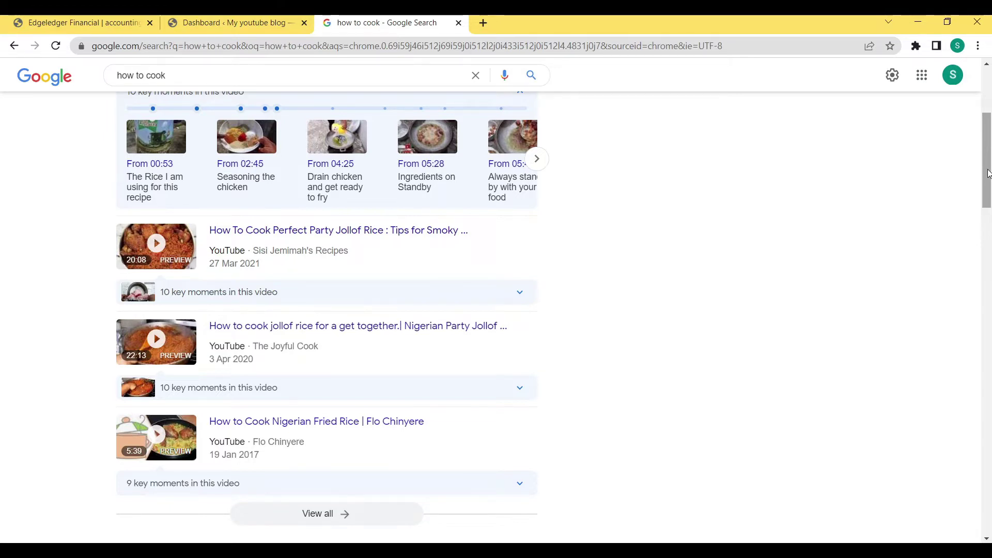
pyautogui.moveTo(990, 170); pyautogui.dragTo(988, 131)
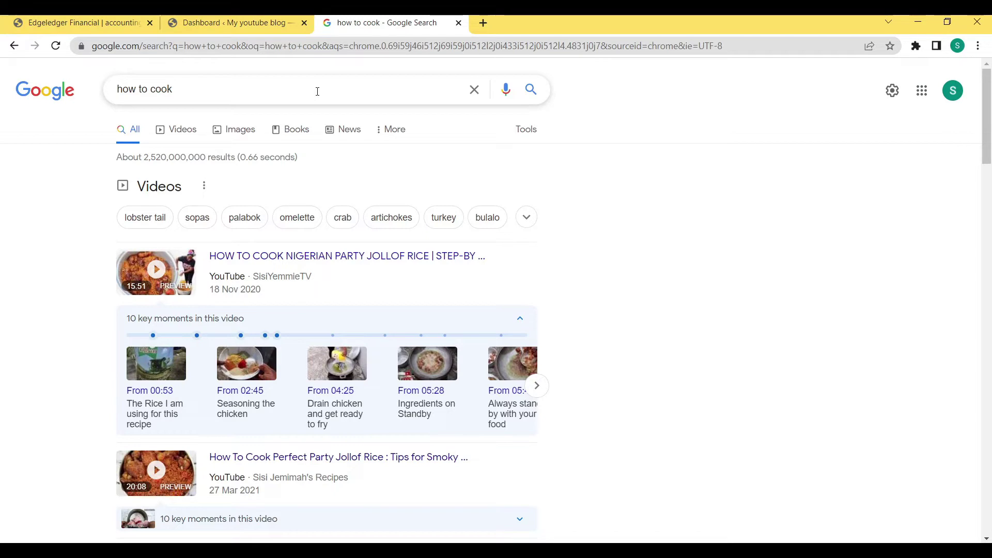
pyautogui.click(276, 88)
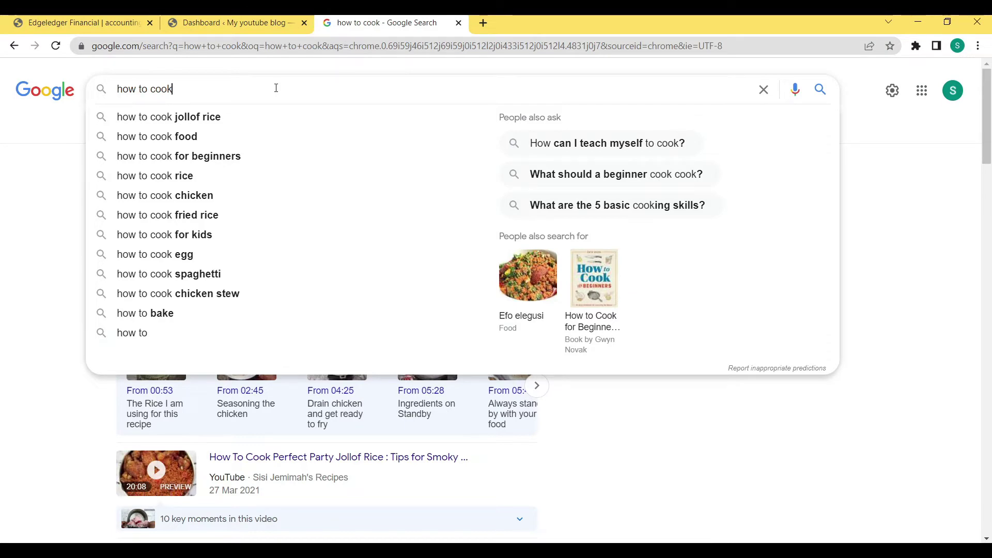
pyautogui.click(894, 213)
pyautogui.scroll(-7, 990, 189)
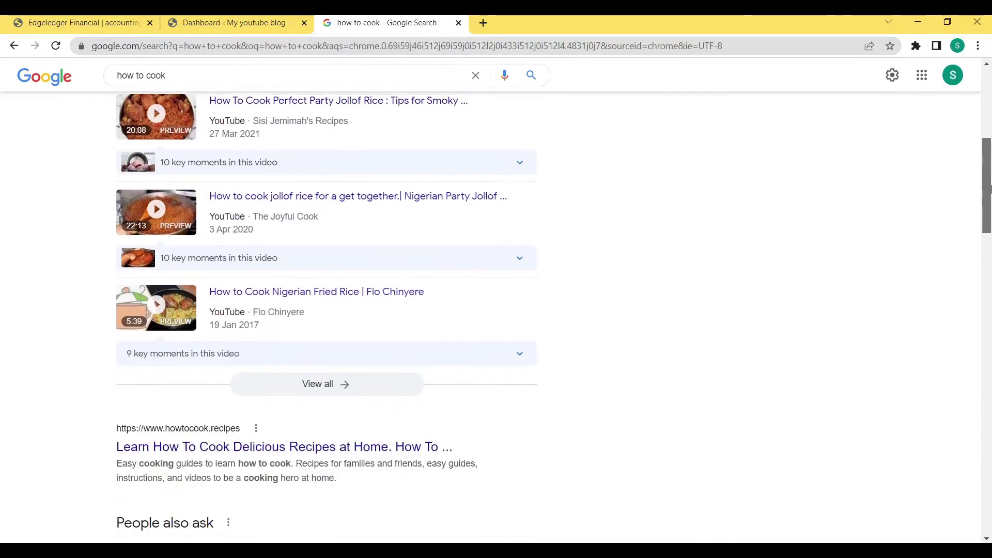
pyautogui.moveTo(990, 189); pyautogui.dragTo(989, 115)
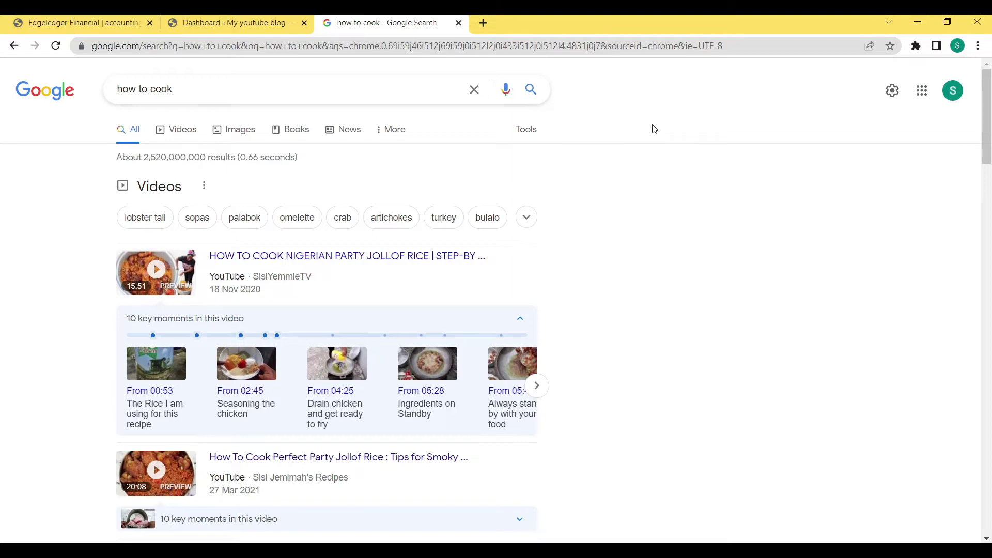
# Clear the current search address and enter the blog's domain name "podveee" in its place
pyautogui.hotkey('ctrl', 'l')
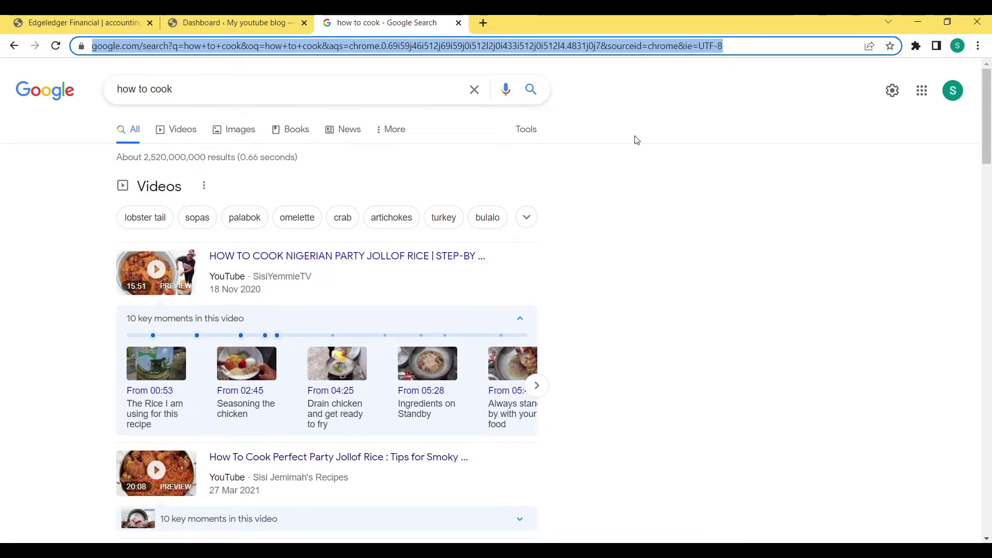
pyautogui.press('BackSpace')
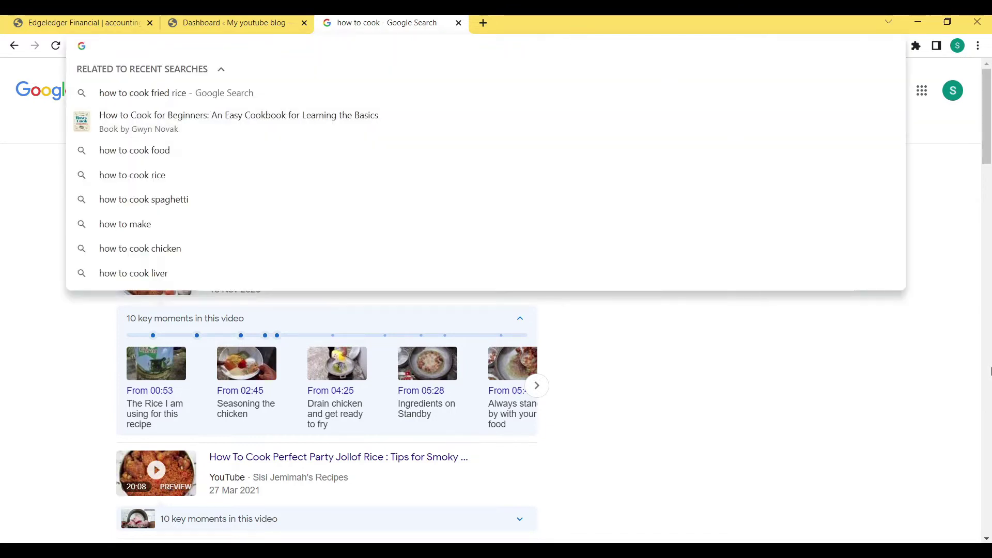
pyautogui.click(911, 455)
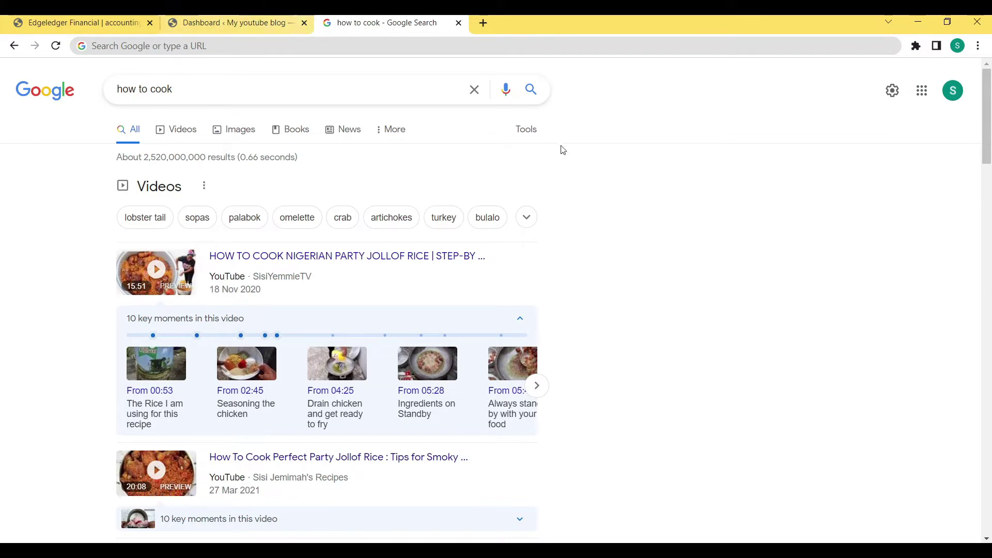
pyautogui.click(402, 47)
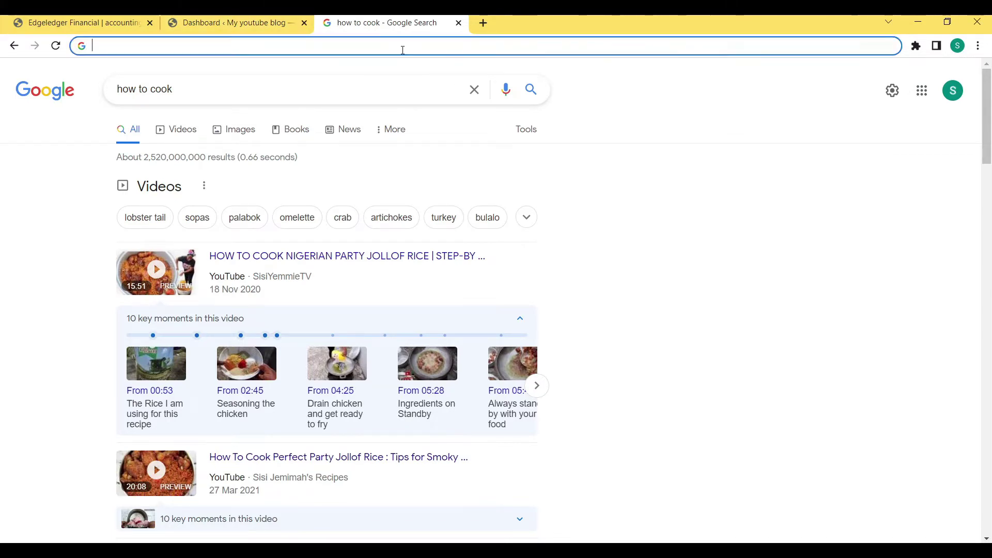
pyautogui.write('podv')
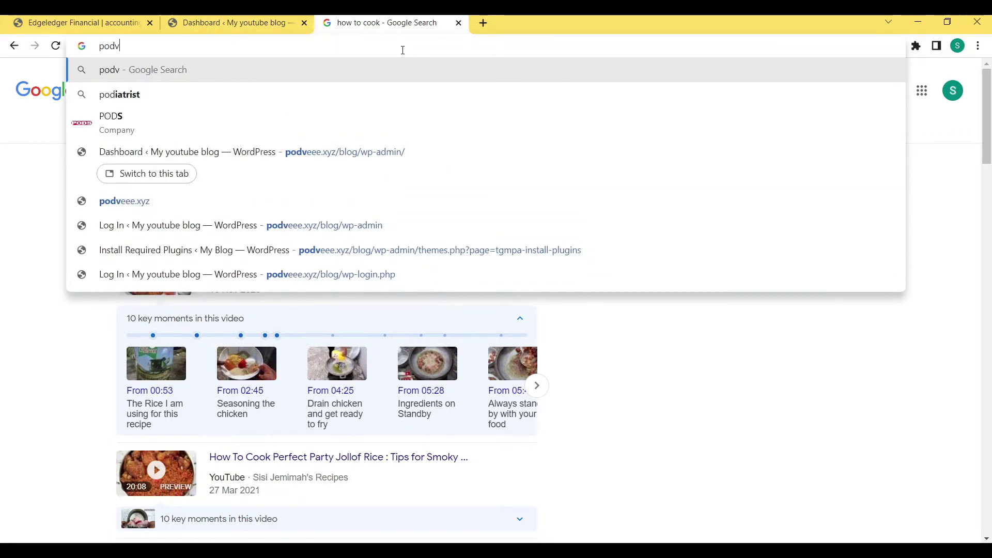
pyautogui.write('eee.')
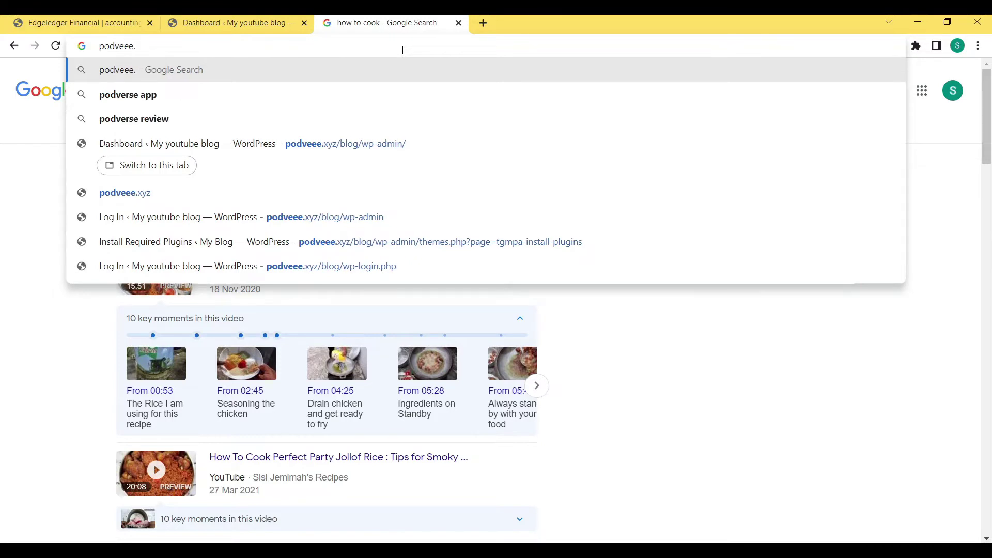
pyautogui.write('xyz/blog/wp-admi')
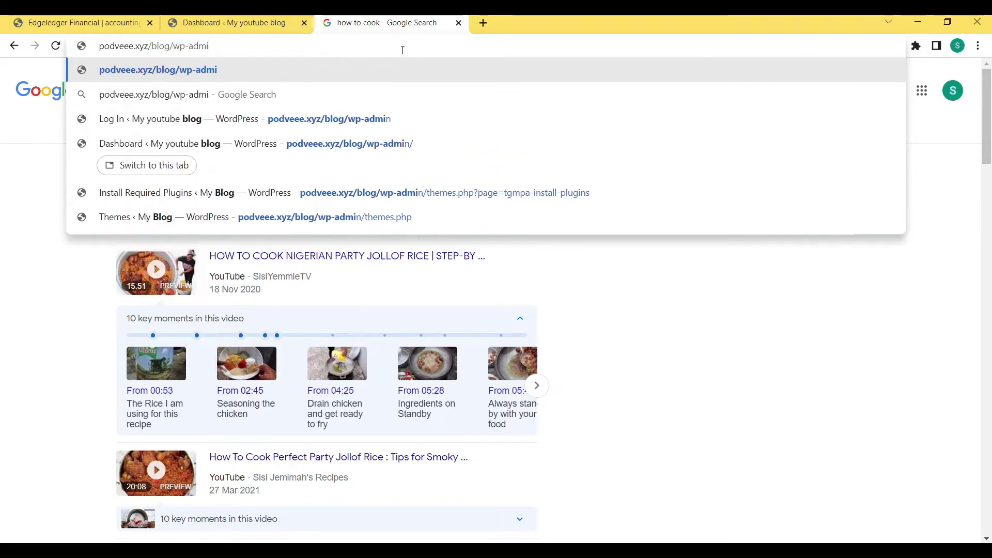
pyautogui.press('BackSpace')
pyautogui.press('BackSpace')
pyautogui.press('BackSpace')
pyautogui.press('BackSpace')
pyautogui.press('BackSpace')
pyautogui.press('BackSpace')
pyautogui.press('BackSpace')
pyautogui.press('BackSpace')
pyautogui.press('BackSpace')
pyautogui.press('BackSpace')
pyautogui.press('BackSpace')
pyautogui.press('BackSpace')
pyautogui.press('BackSpace')
pyautogui.press('BackSpace')
pyautogui.press('BackSpace')
pyautogui.press('BackSpace')
pyautogui.press('BackSpace')
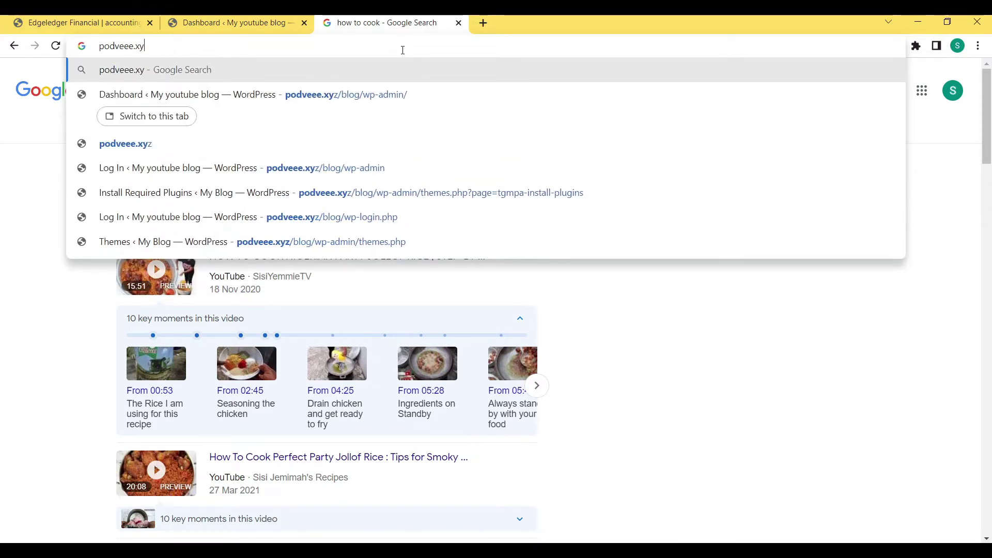
# Complete the query as "podveee xyz blog sitmap xml" and search Google for it
pyautogui.write('xyz')
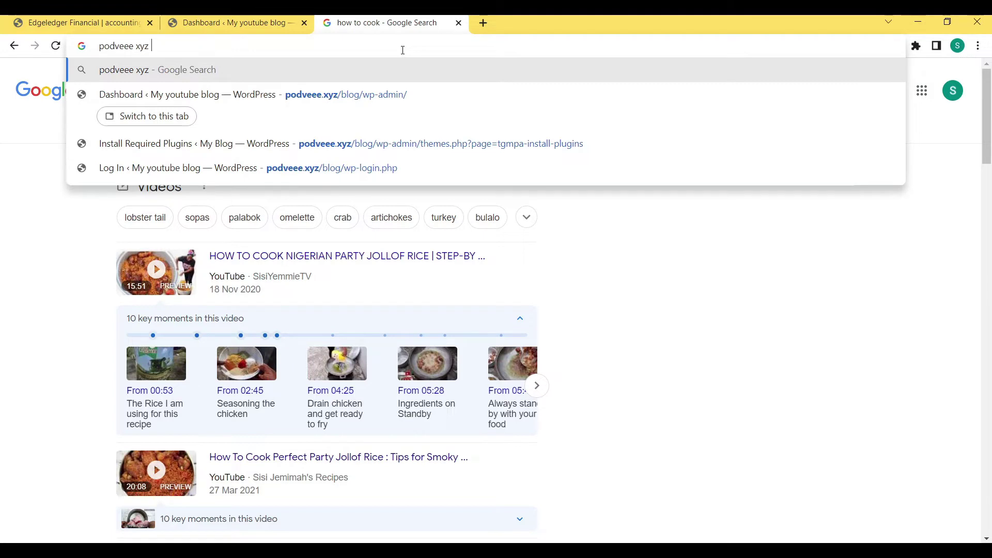
pyautogui.write('blog')
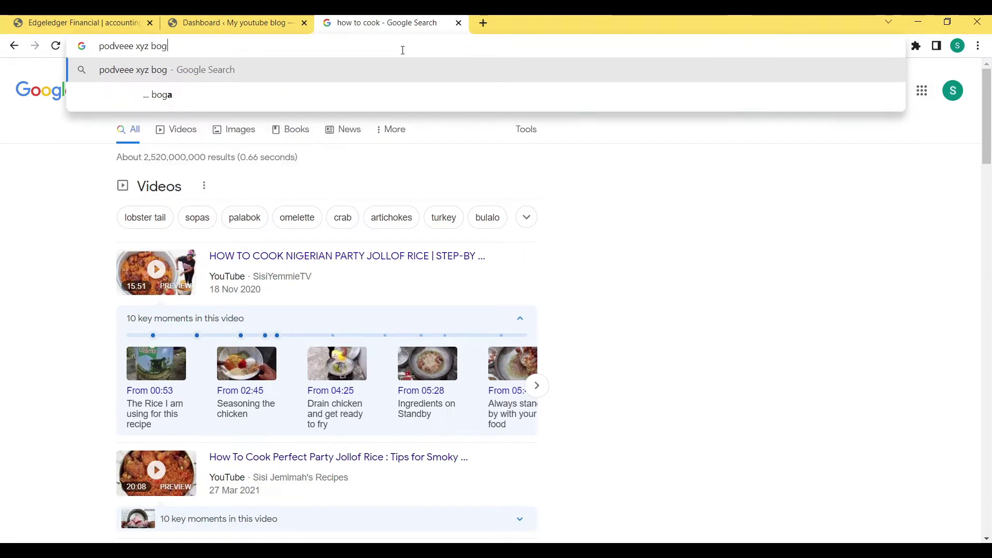
pyautogui.press('BackSpace')
pyautogui.press('BackSpace')
pyautogui.write('og si')
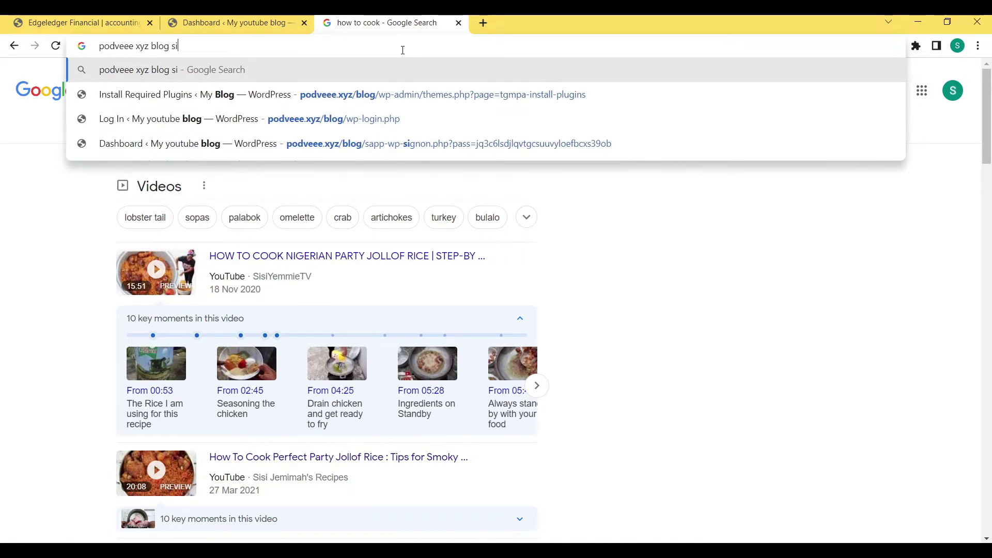
pyautogui.write('tmap xml')
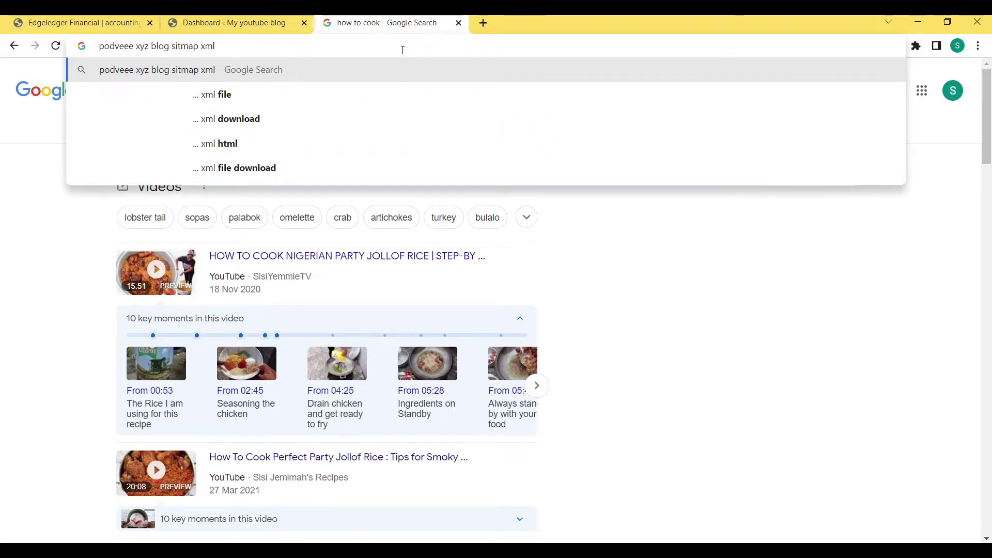
pyautogui.press('Return')
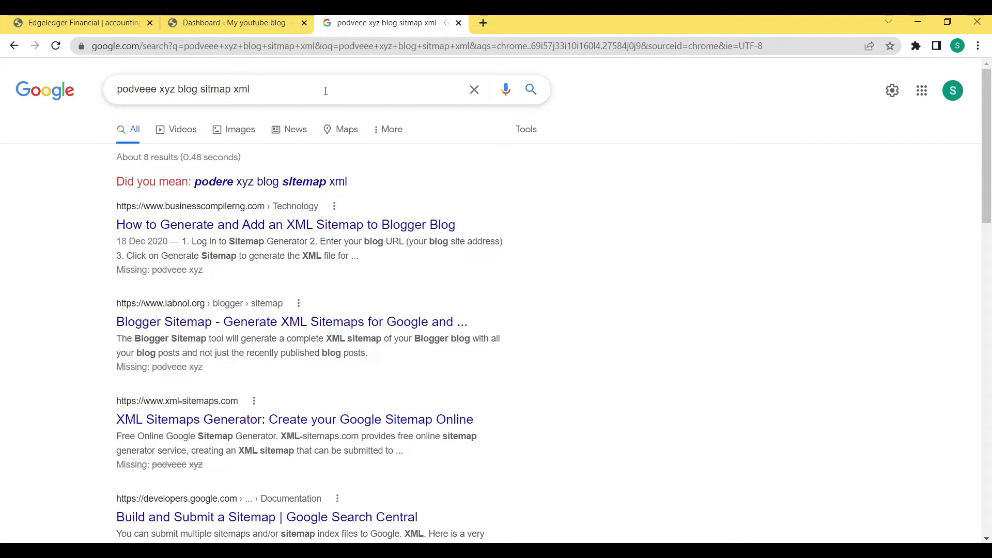
# Switch to the WordPress dashboard of the blog and open the page for adding new plugins
pyautogui.click(259, 21)
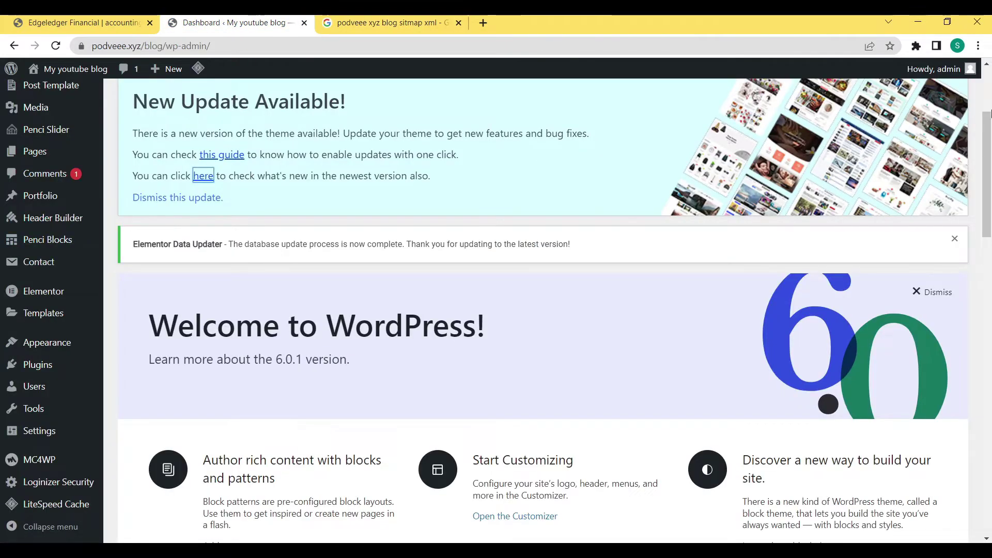
pyautogui.scroll(-12, 47, 324)
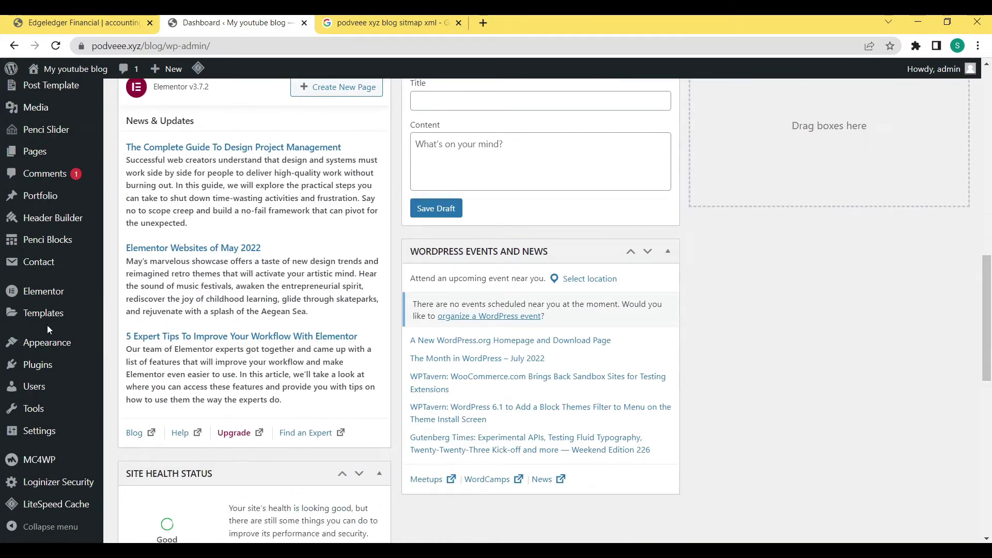
pyautogui.moveTo(38, 365)
pyautogui.click(144, 388)
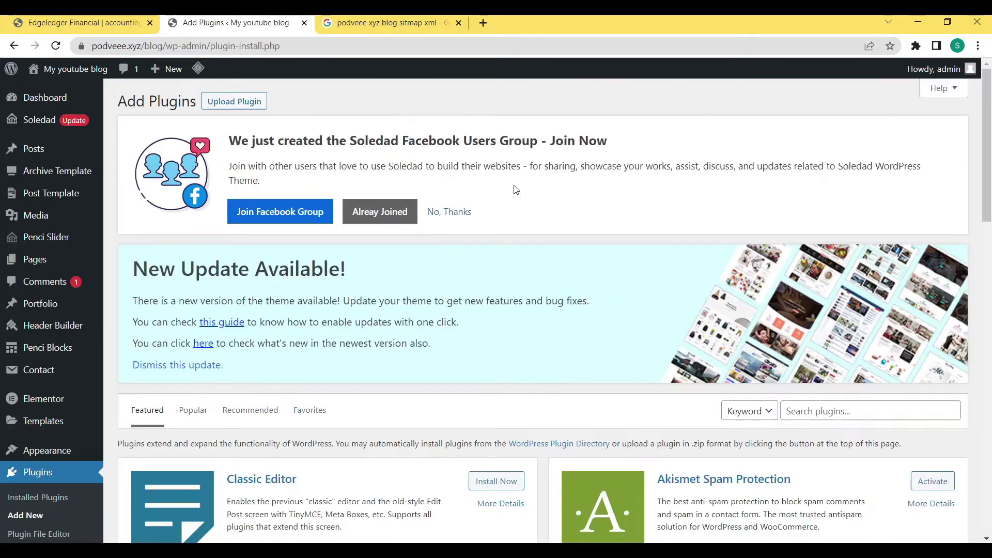
# Search the plugin directory for "yoast seo"
pyautogui.scroll(-3, 824, 226)
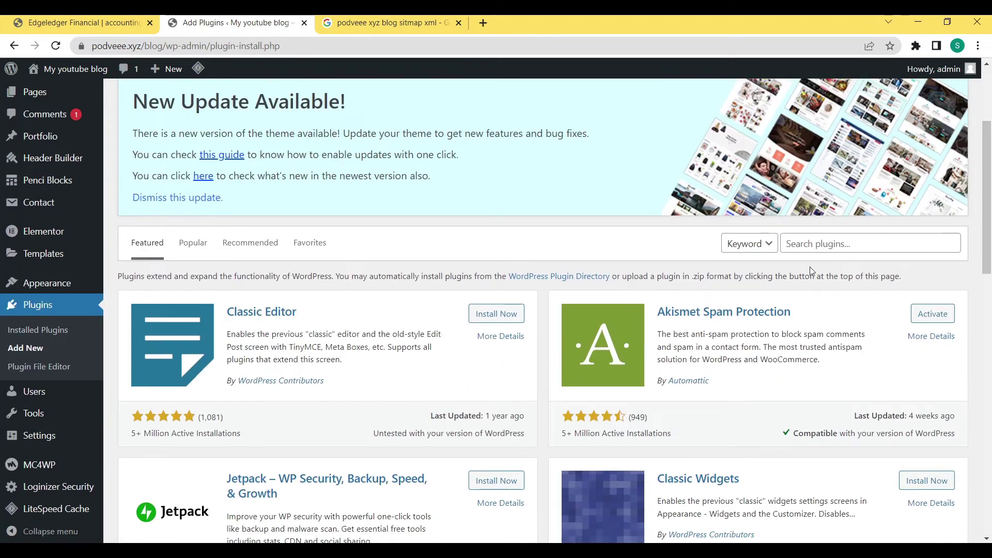
pyautogui.click(826, 246)
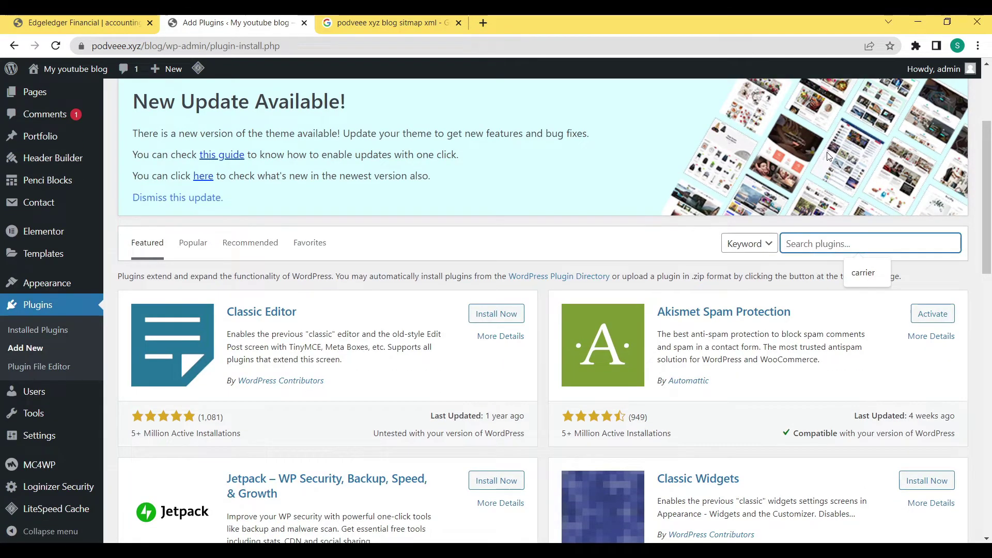
pyautogui.write('yoast')
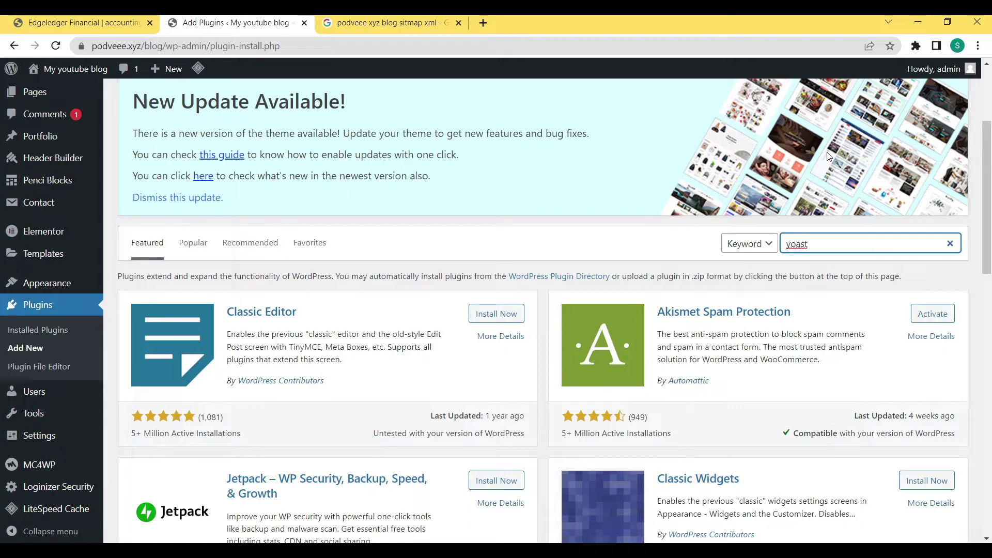
pyautogui.write(' seo')
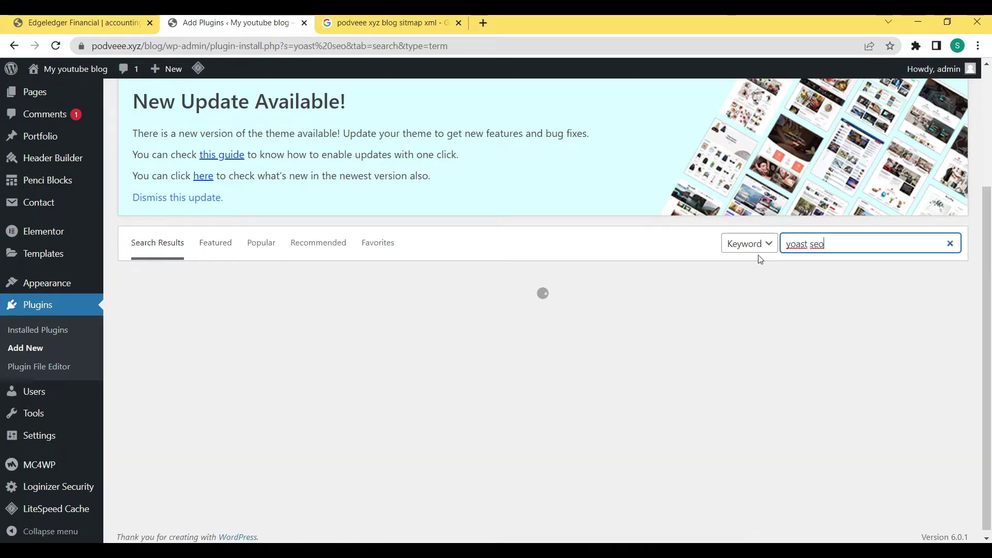
# Install and activate the Yoast SEO plugin from the search results
pyautogui.scroll(3, 991, 266)
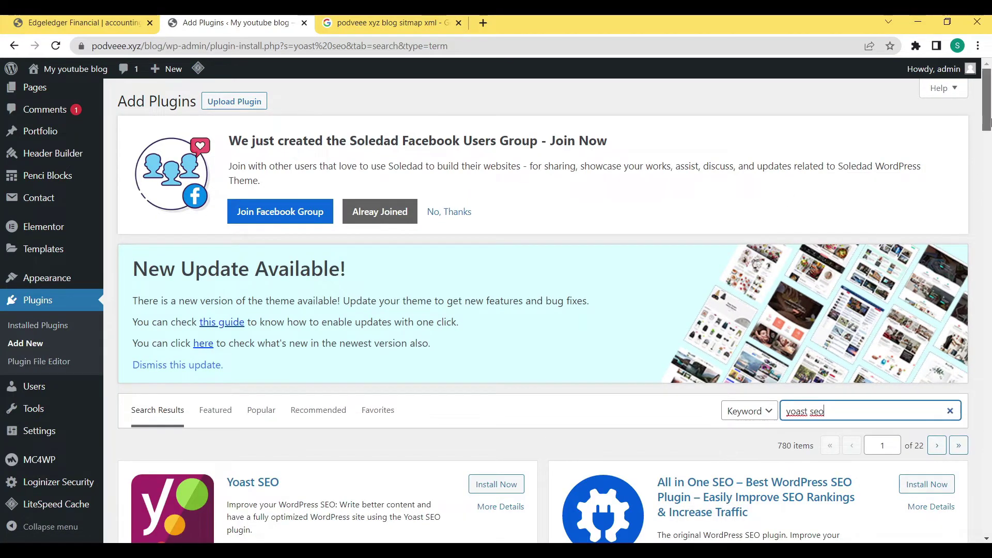
pyautogui.scroll(-3, 988, 141)
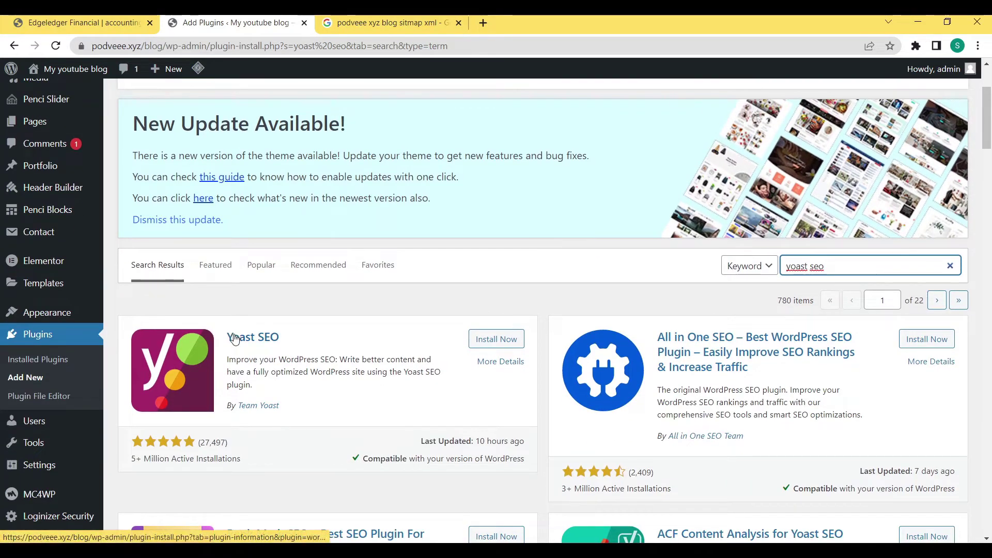
pyautogui.click(499, 339)
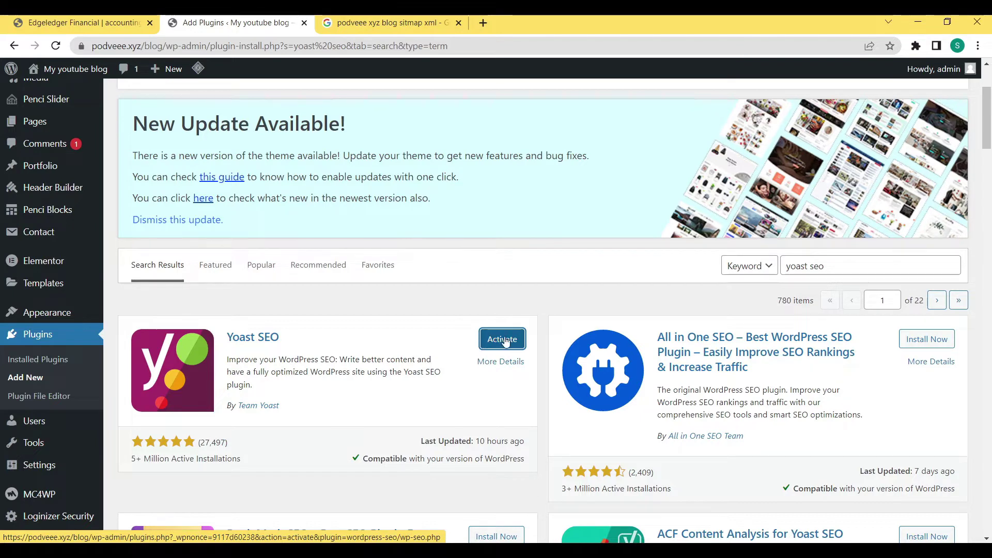
pyautogui.click(486, 342)
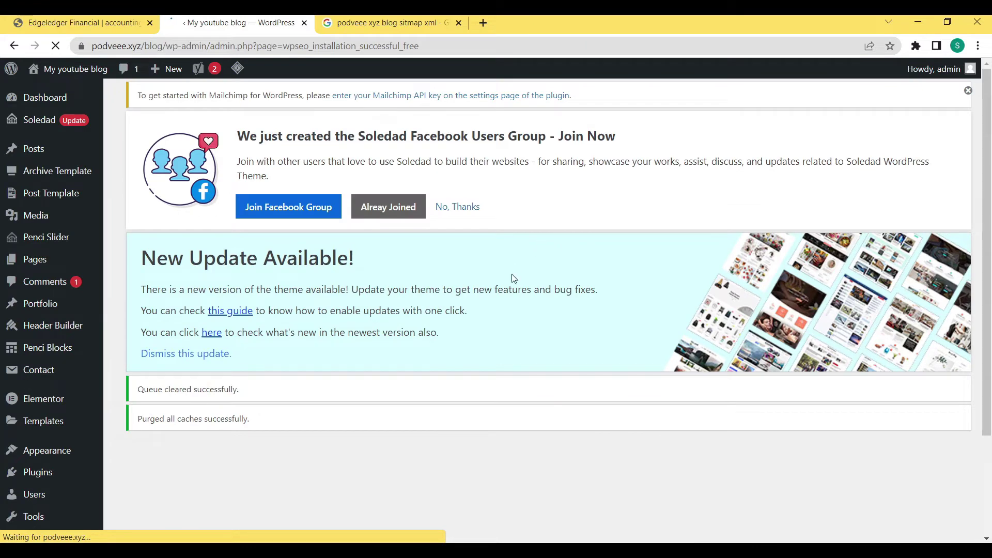
# Start the first-time configuration of Yoast SEO from its installation success page
pyautogui.scroll(-3, 990, 171)
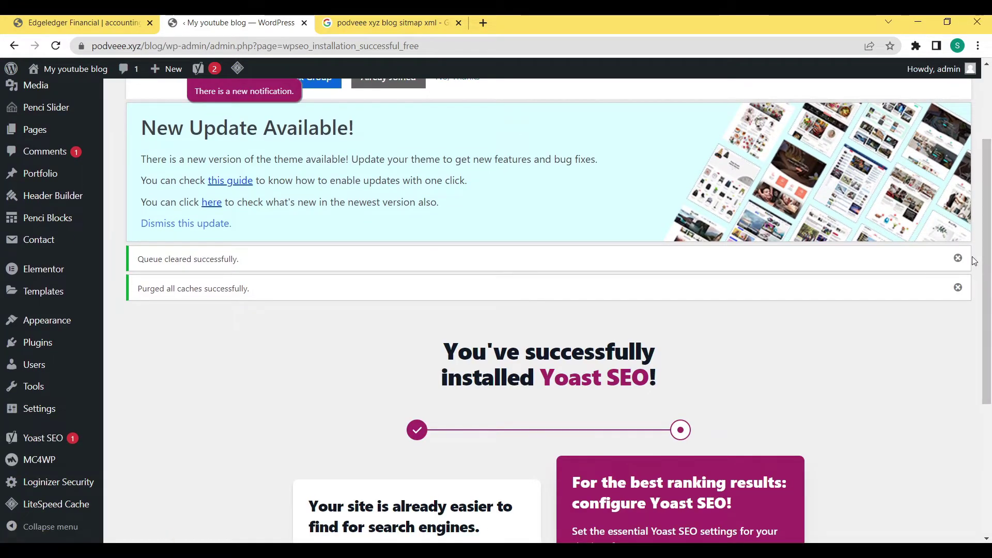
pyautogui.scroll(-4, 989, 311)
pyautogui.scroll(-1, 989, 353)
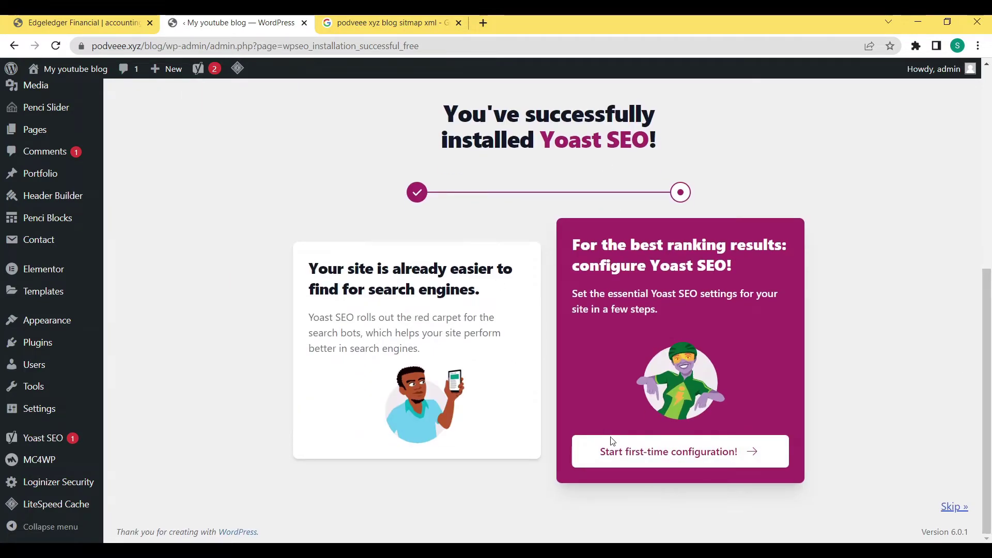
pyautogui.click(657, 458)
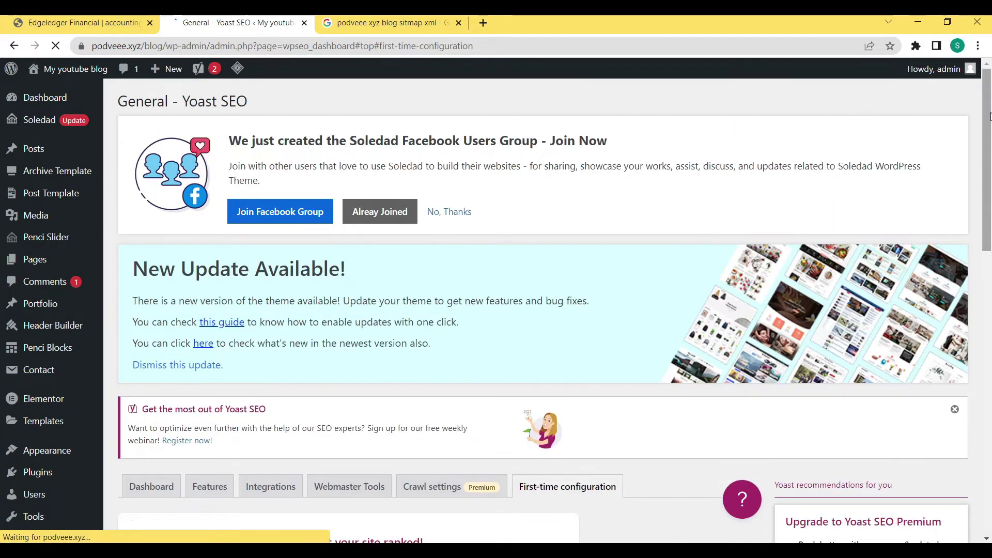
# Open the feature settings of Yoast SEO and switch XML sitemaps off and back on
pyautogui.moveTo(990, 117); pyautogui.dragTo(990, 200)
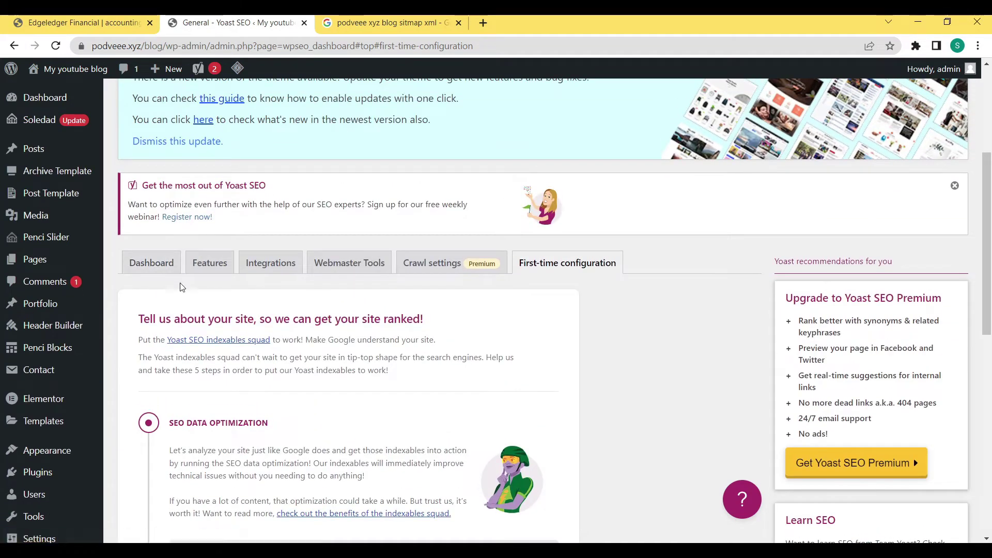
pyautogui.click(205, 262)
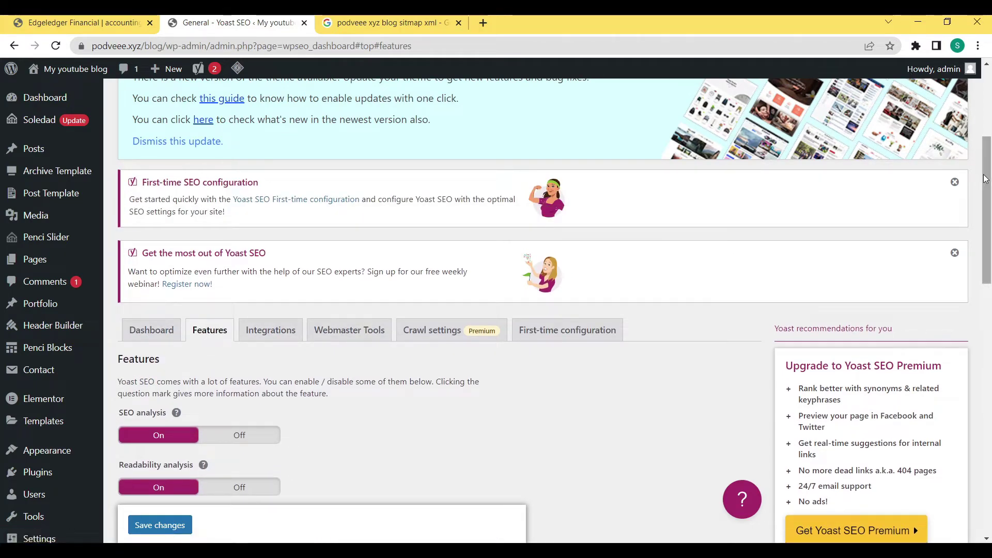
pyautogui.moveTo(990, 179); pyautogui.dragTo(991, 322)
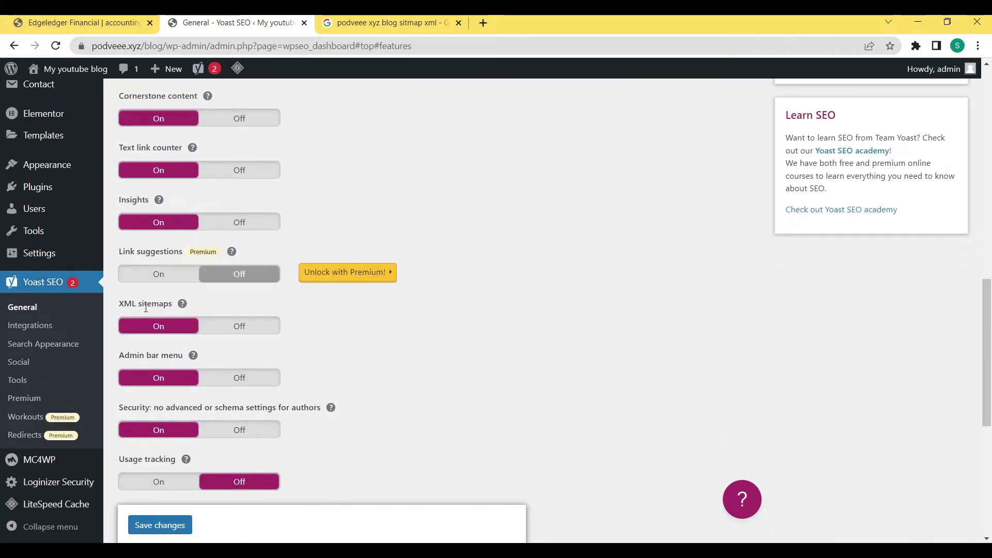
pyautogui.click(156, 333)
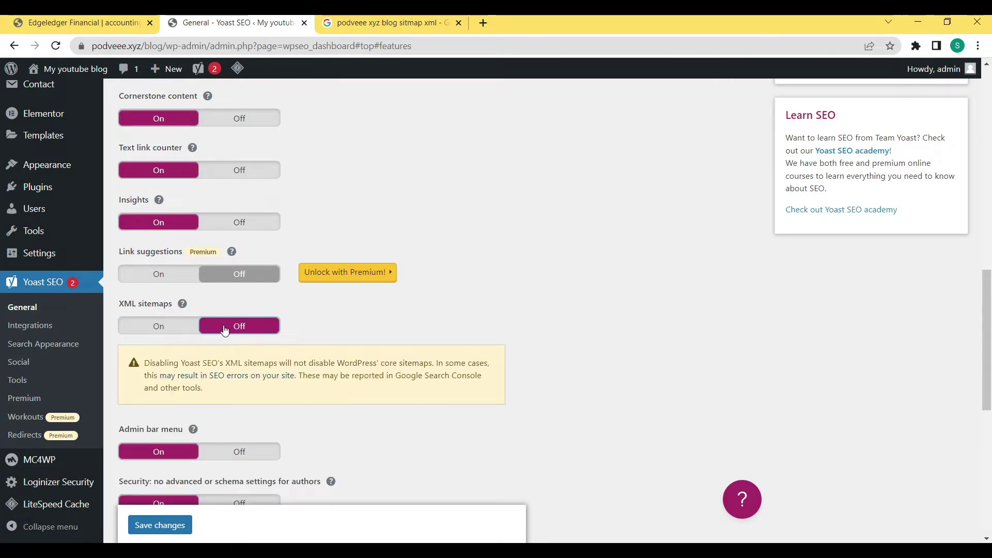
pyautogui.click(169, 325)
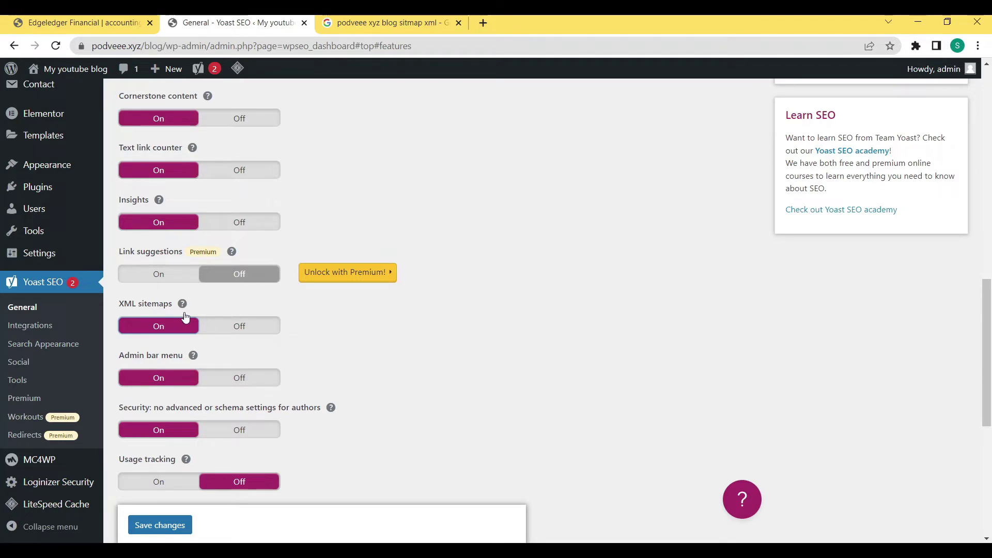
pyautogui.moveTo(987, 386); pyautogui.dragTo(947, 243)
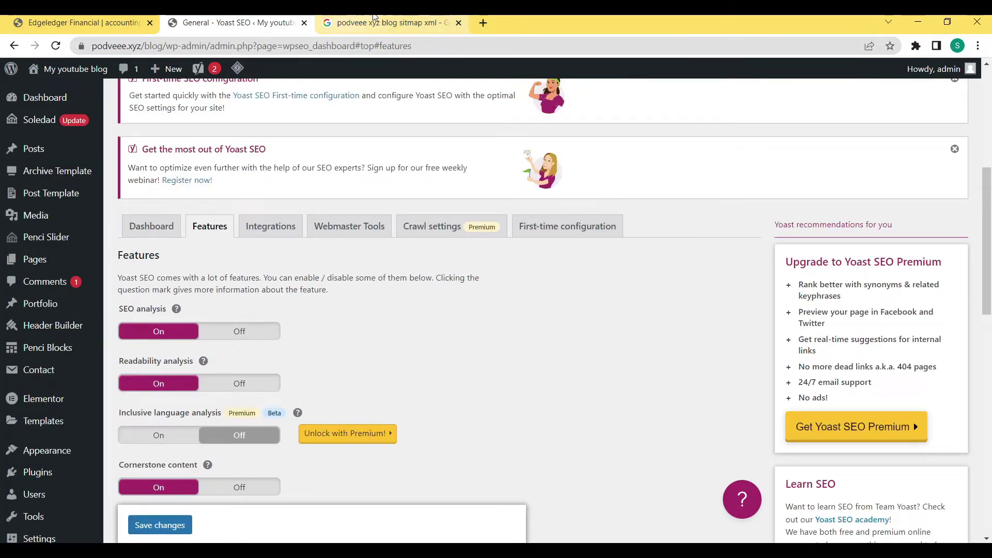
# Open the blog's public site in a new browser tab from the WordPress dashboard
pyautogui.click(388, 22)
pyautogui.click(233, 22)
pyautogui.moveTo(67, 69)
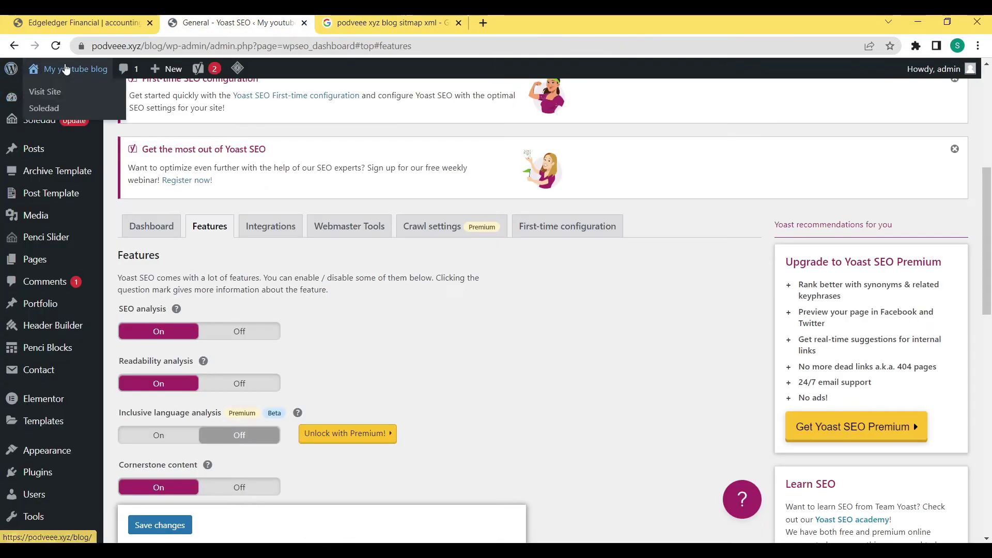
pyautogui.rightClick(43, 96)
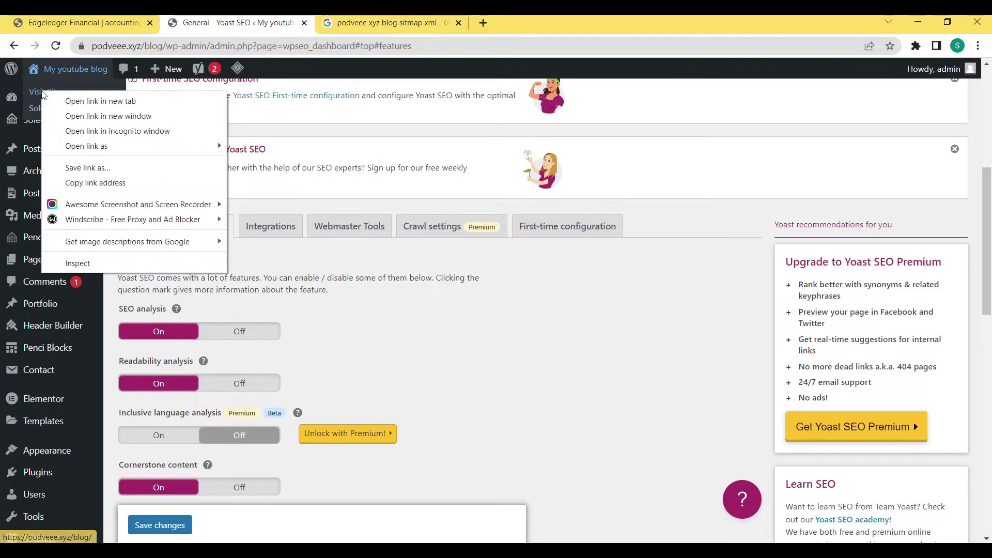
pyautogui.click(70, 101)
pyautogui.click(423, 18)
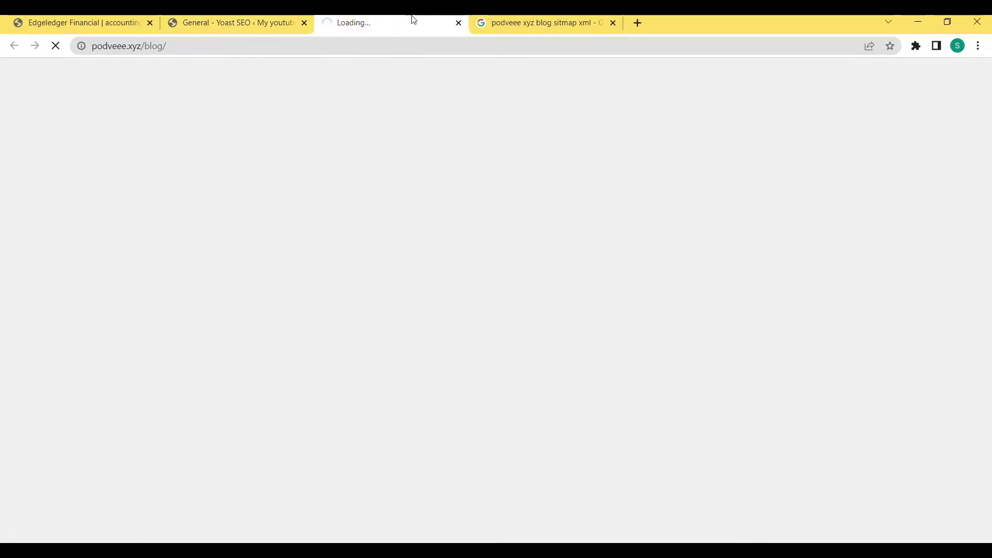
# Load the blog's sitemap at podveee.xyz/blog/sitemap.xml and examine the sitemap file name in the resulting address
pyautogui.click(289, 45)
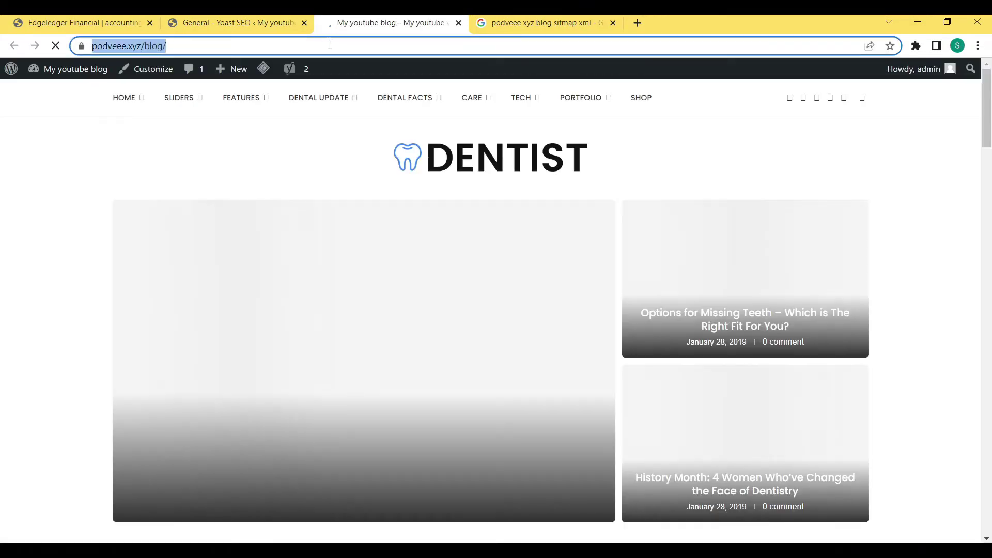
pyautogui.click(330, 44)
pyautogui.write('site')
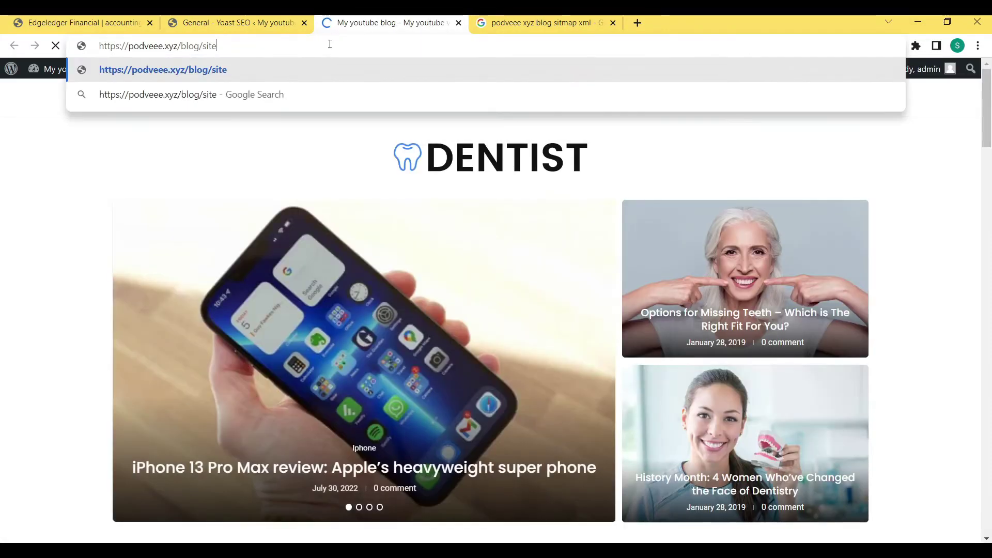
pyautogui.write('map')
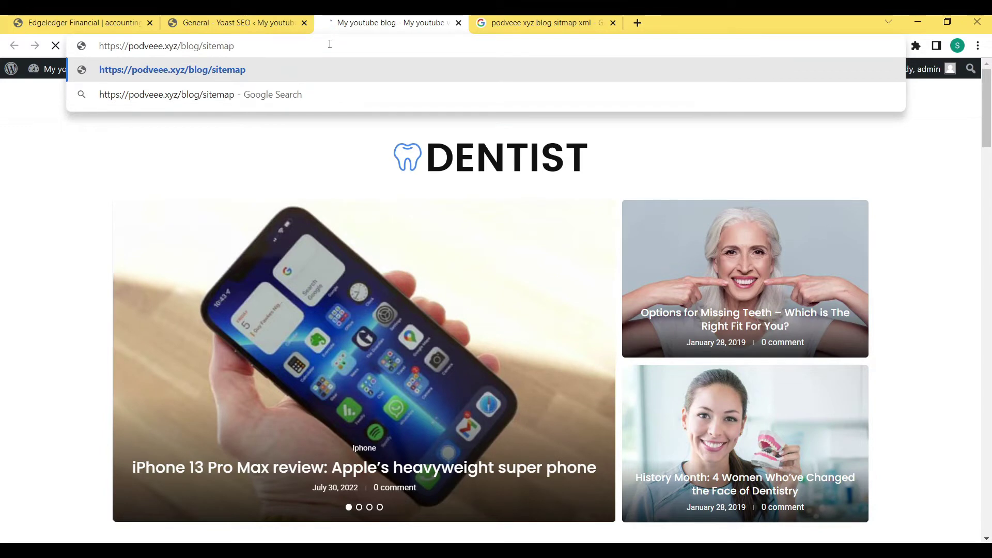
pyautogui.write('.xml')
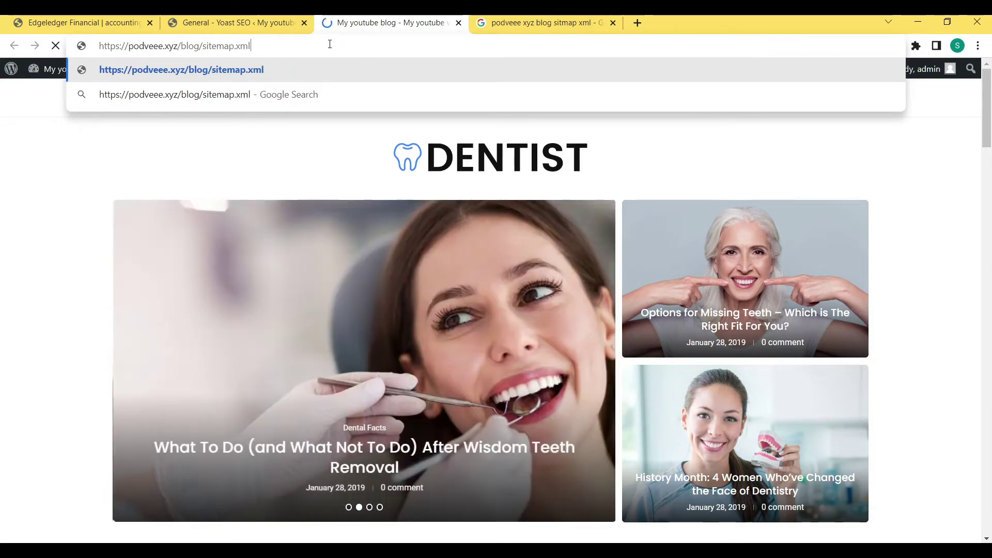
pyautogui.press('Return')
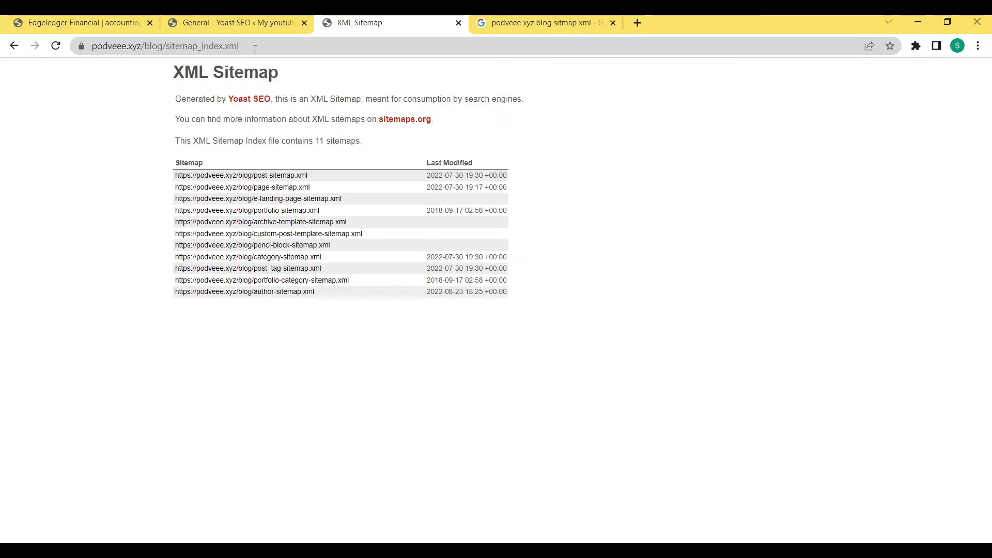
pyautogui.moveTo(243, 47); pyautogui.dragTo(167, 51)
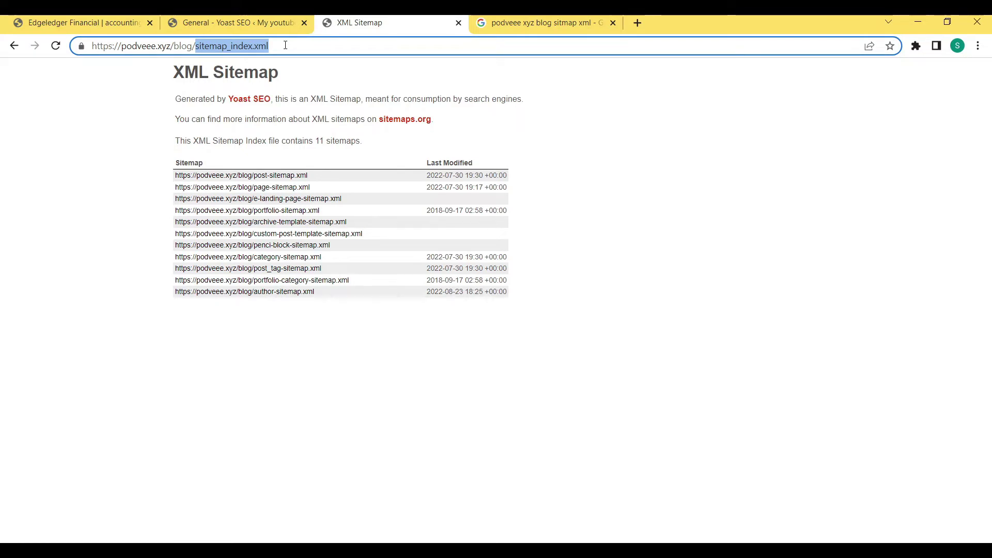
pyautogui.click(519, 69)
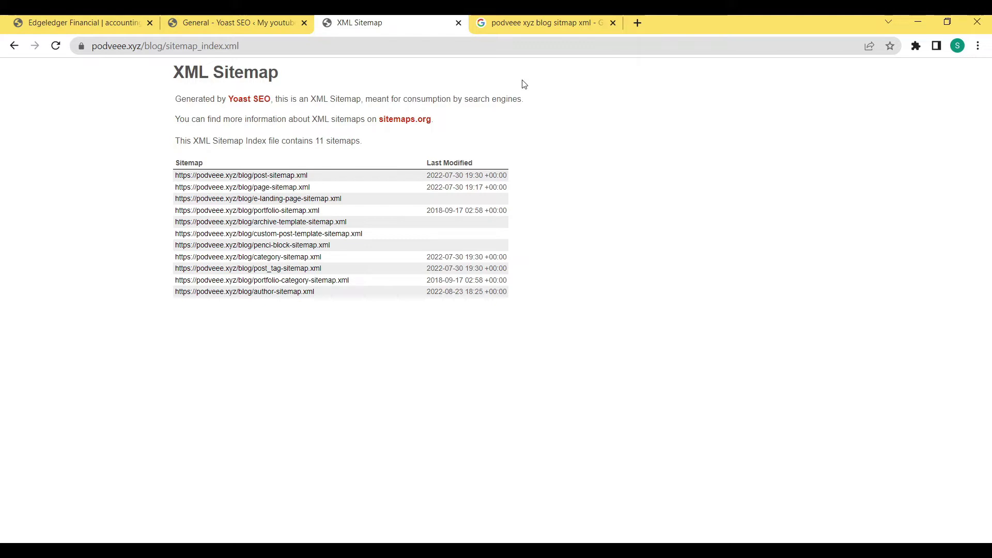
# Search Google for "google search console" and open the Search Console's property type selection from its start page
pyautogui.click(538, 21)
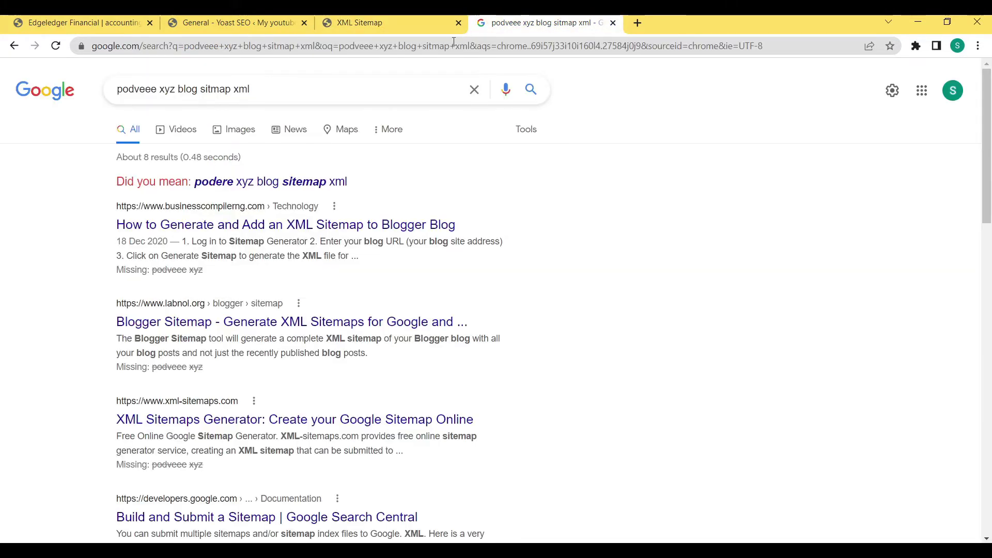
pyautogui.click(444, 46)
pyautogui.press('BackSpace')
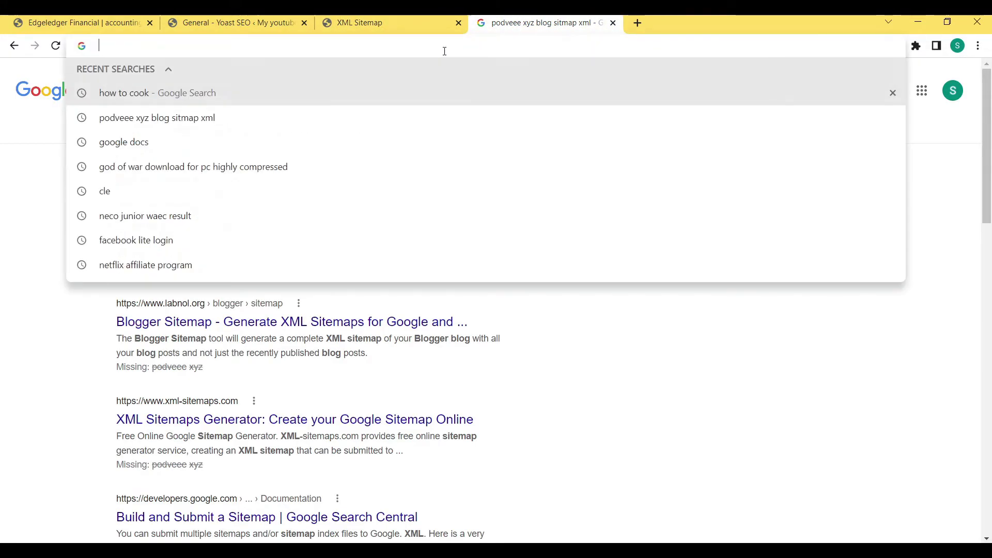
pyautogui.write('google search')
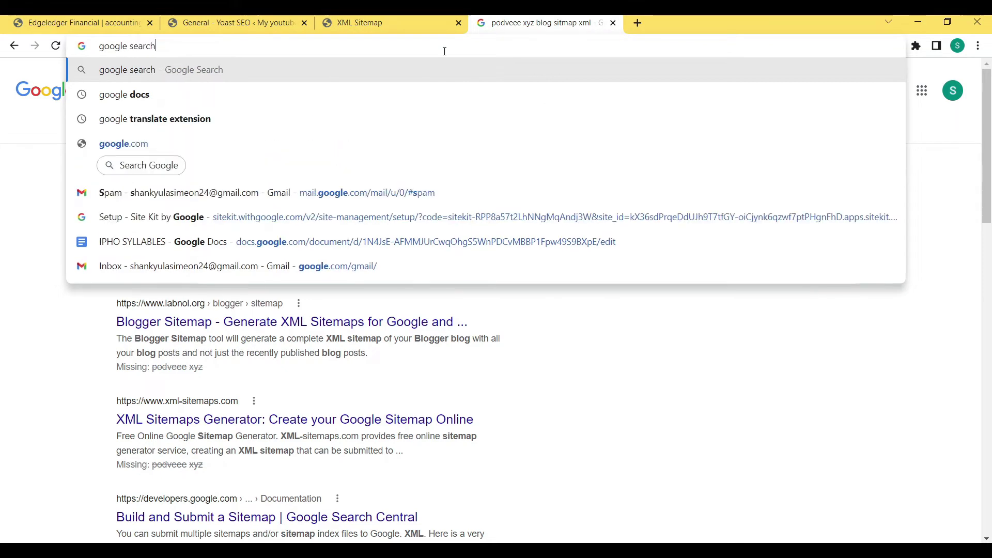
pyautogui.write(' cons')
pyautogui.press('BackSpace')
pyautogui.press('BackSpace')
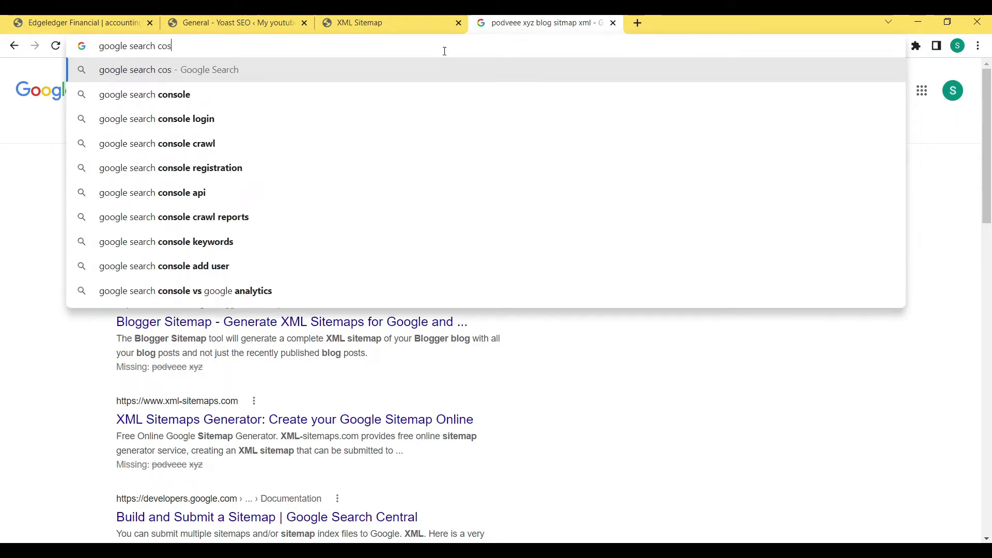
pyautogui.write('nsol')
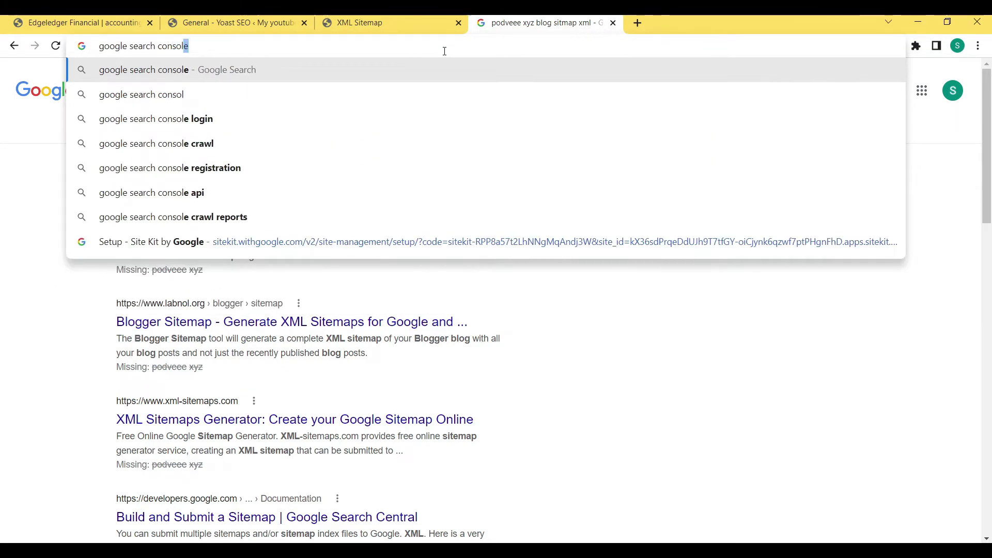
pyautogui.write('e')
pyautogui.press('Return')
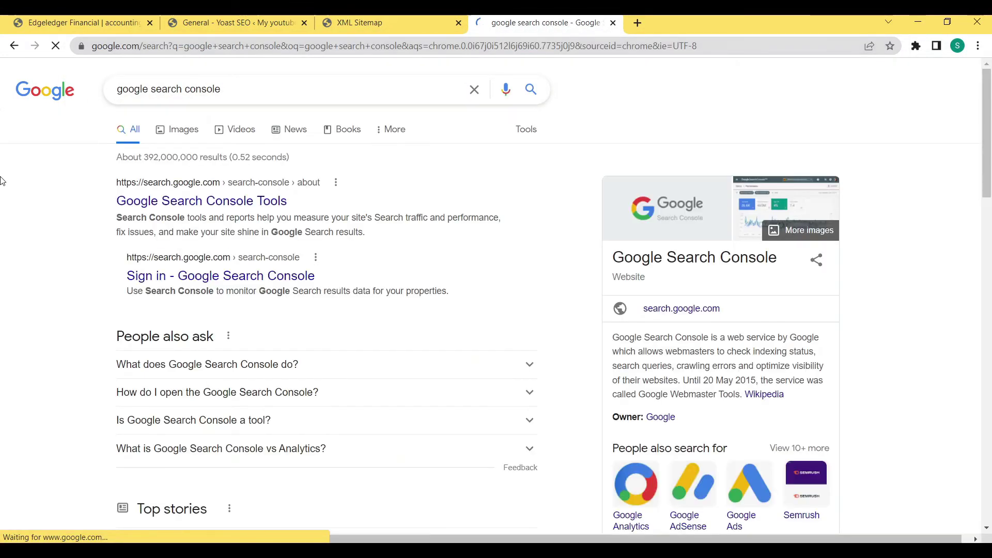
pyautogui.click(242, 202)
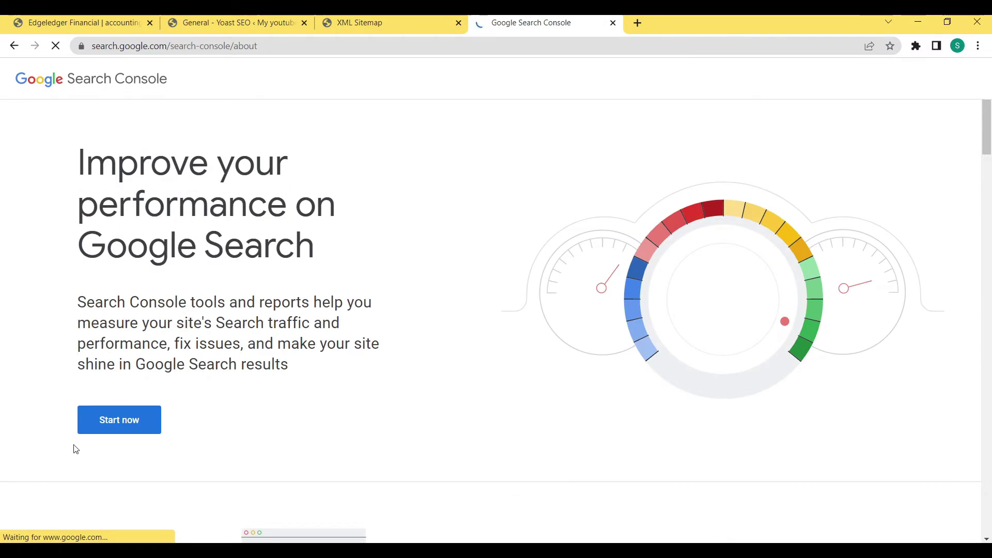
pyautogui.click(112, 428)
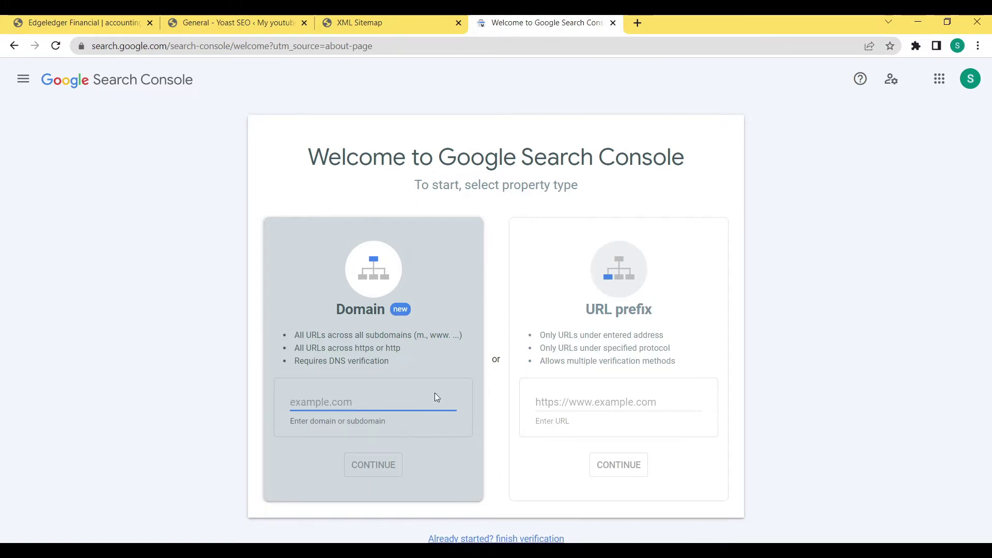
# Switch back to the blog's WordPress dashboard and open the page for adding new plugins
pyautogui.click(232, 23)
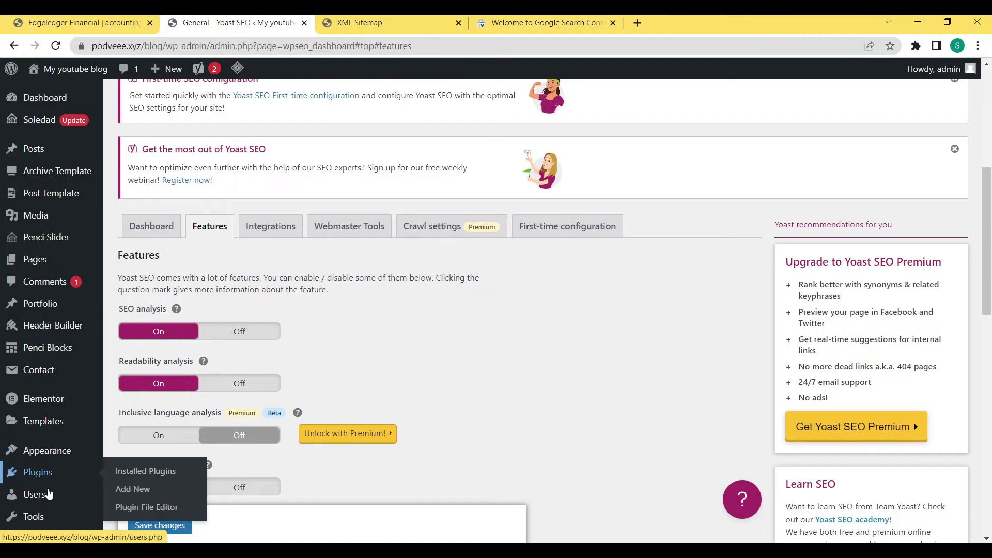
pyautogui.moveTo(78, 472)
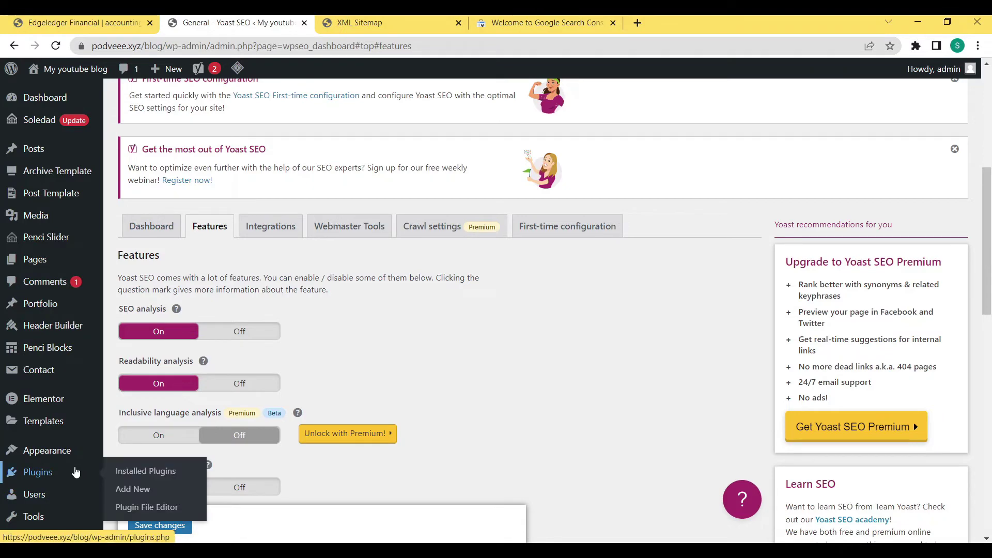
pyautogui.click(128, 492)
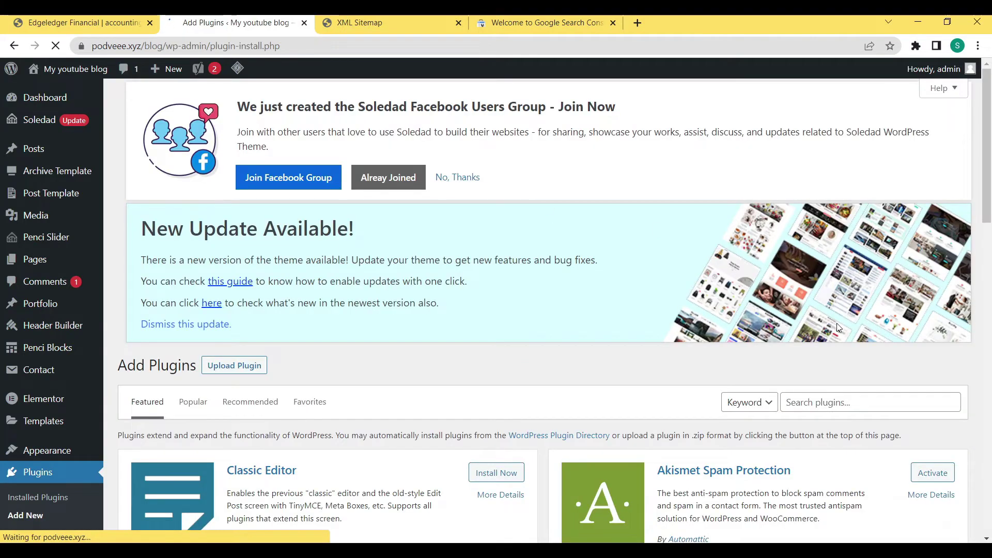
# Search the plugin directory for "sitekit"
pyautogui.scroll(-3, 752, 300)
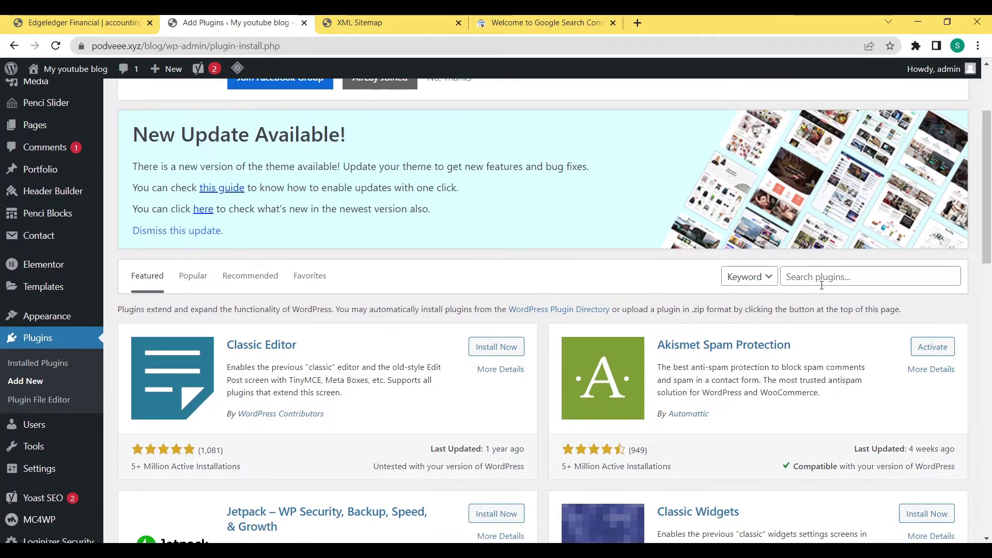
pyautogui.click(822, 284)
pyautogui.write('si')
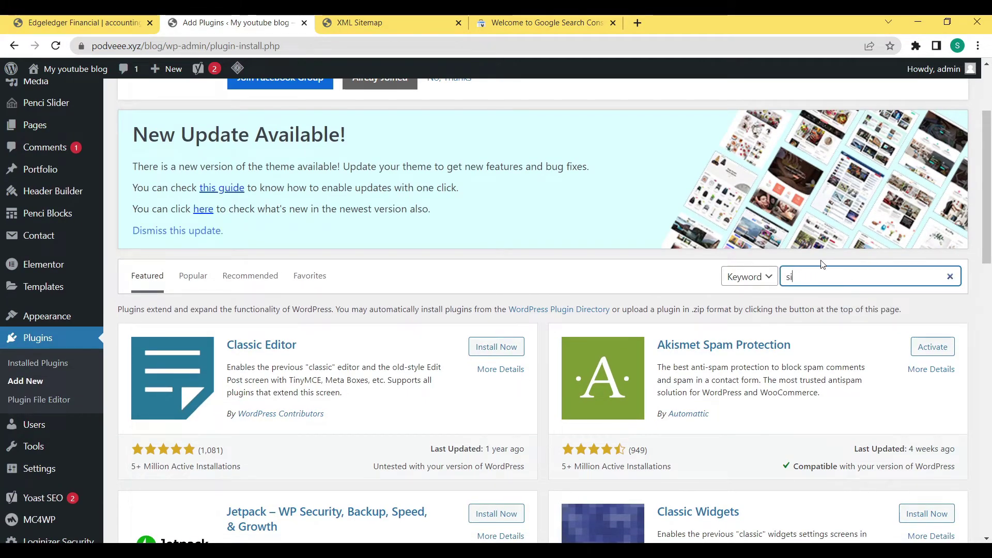
pyautogui.write('tekit')
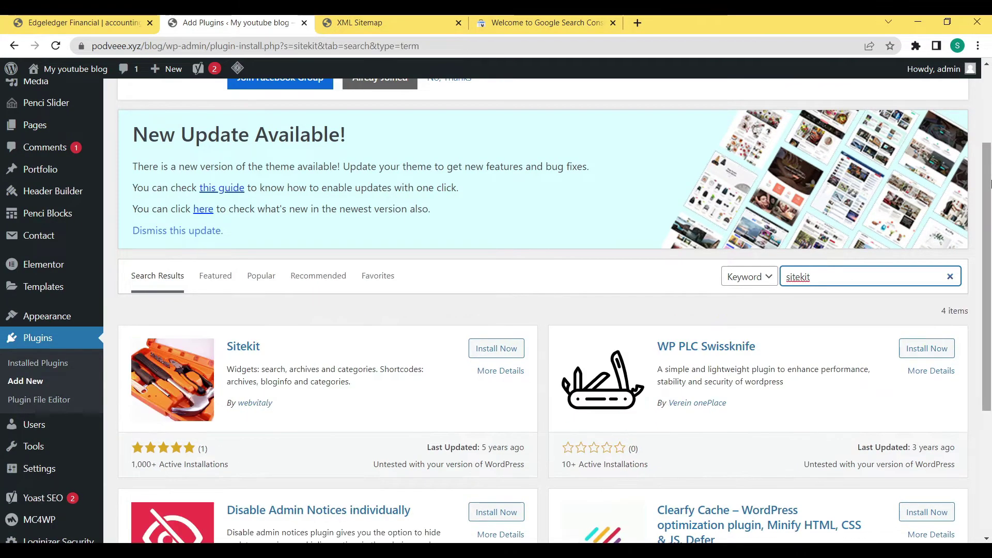
pyautogui.scroll(-2, 813, 189)
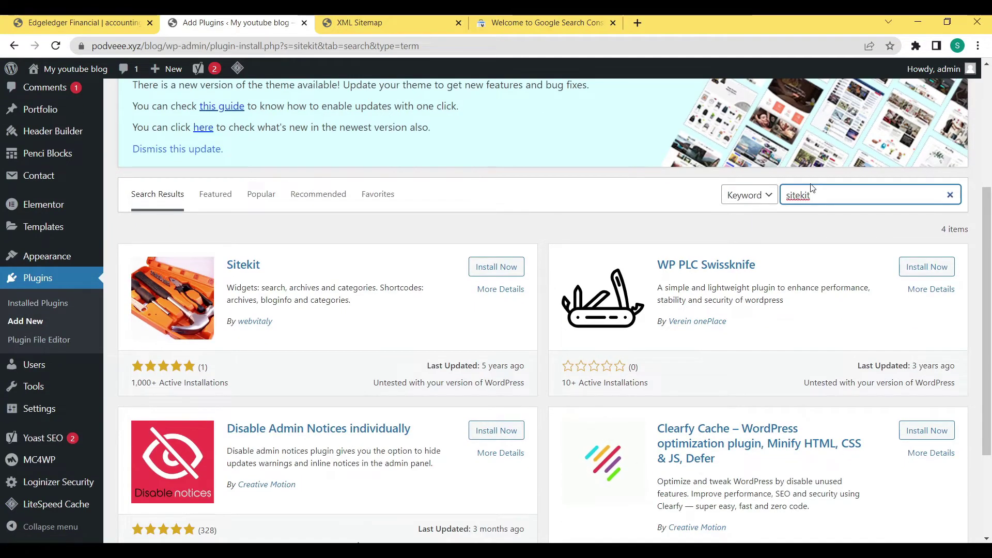
# Replace the plugin search term with "google site kit" to search the directory again
pyautogui.press('BackSpace')
pyautogui.press('BackSpace')
pyautogui.press('BackSpace')
pyautogui.press('BackSpace')
pyautogui.press('BackSpace')
pyautogui.press('BackSpace')
pyautogui.press('BackSpace')
pyautogui.write('g')
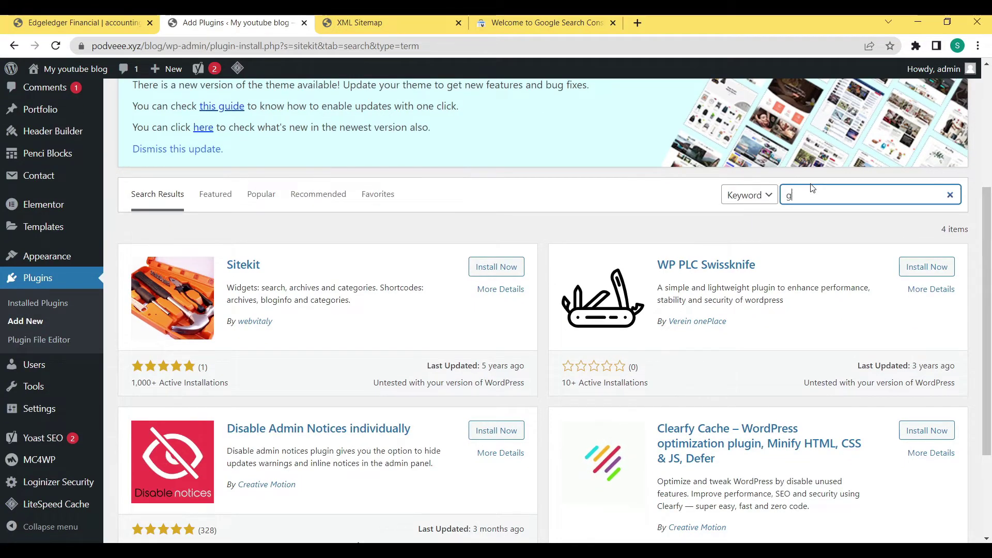
pyautogui.write('oogle')
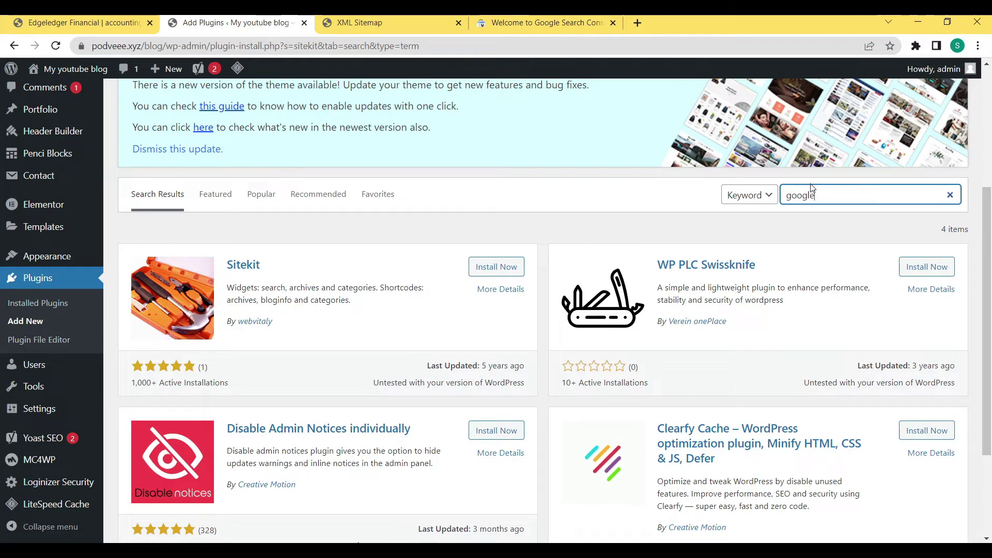
pyautogui.write(' site ki')
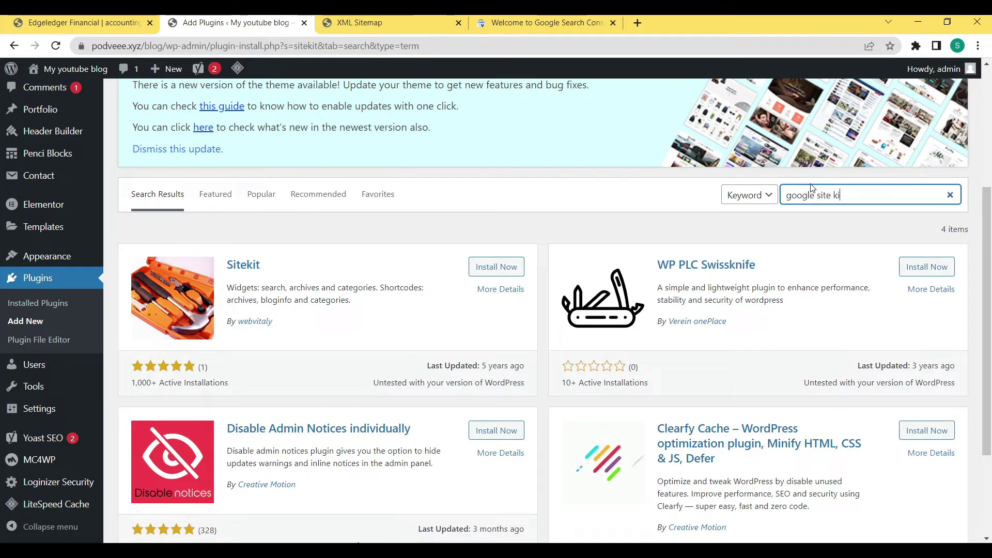
pyautogui.write('t')
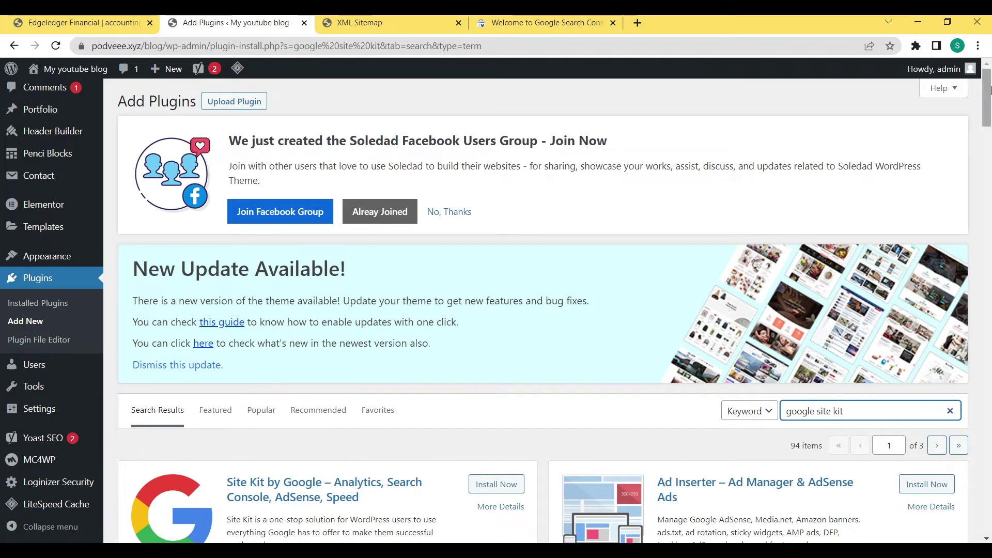
# Install and activate the "Site Kit by Google – Analytics, Search Console, AdSense, Speed" plugin
pyautogui.scroll(-5, 988, 96)
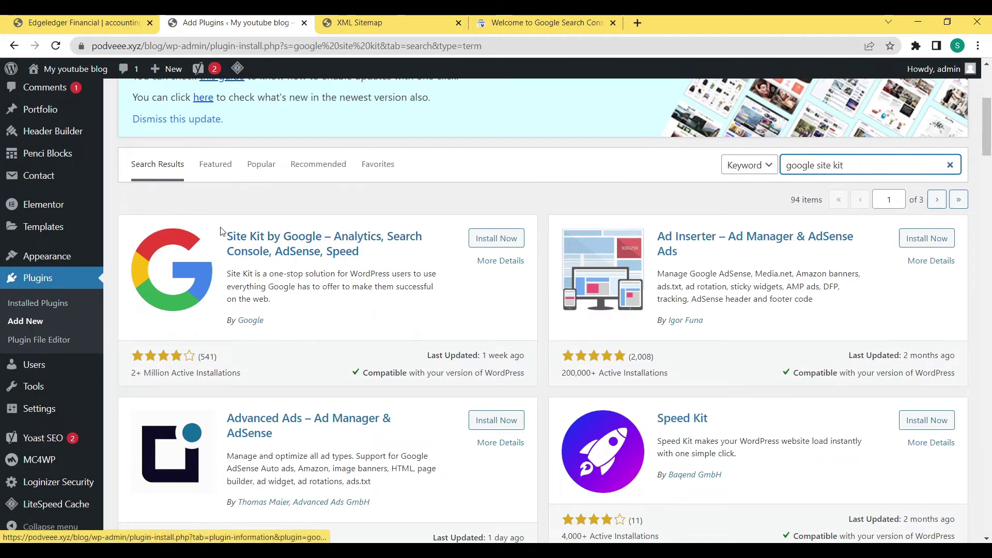
pyautogui.click(481, 240)
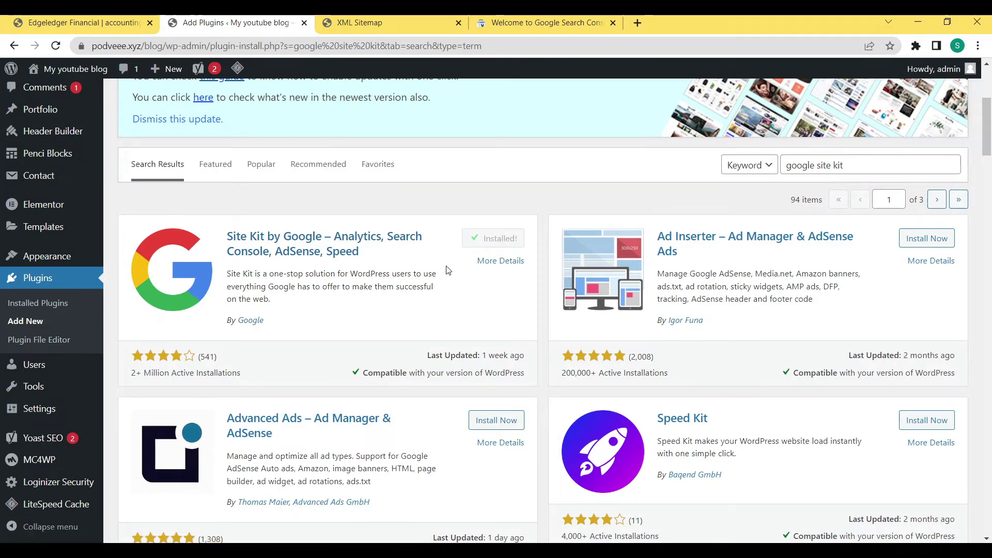
pyautogui.click(504, 238)
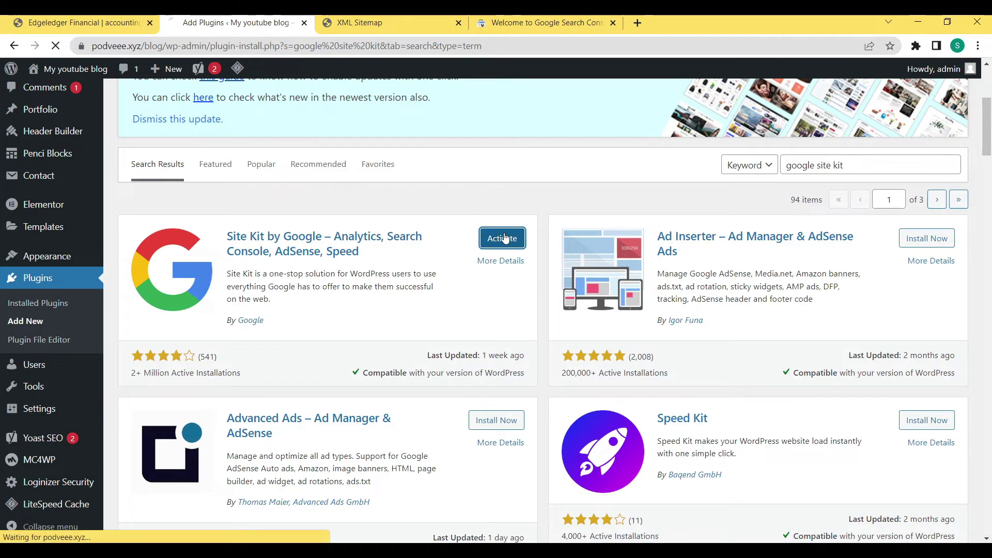
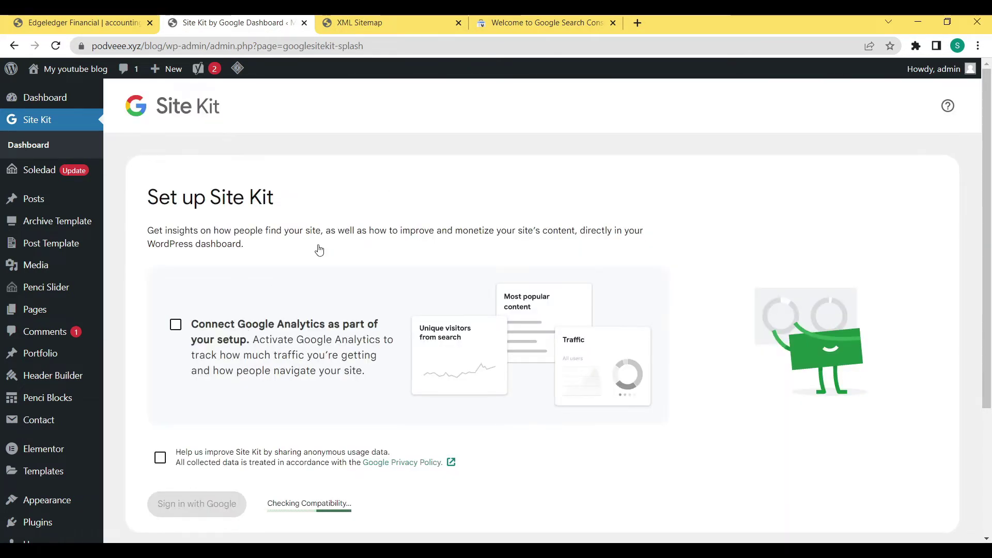
# Try to connect Site Kit by signing in with the first listed Google account, leaving both optional Search Console permissions unselected
pyautogui.scroll(-1, 239, 365)
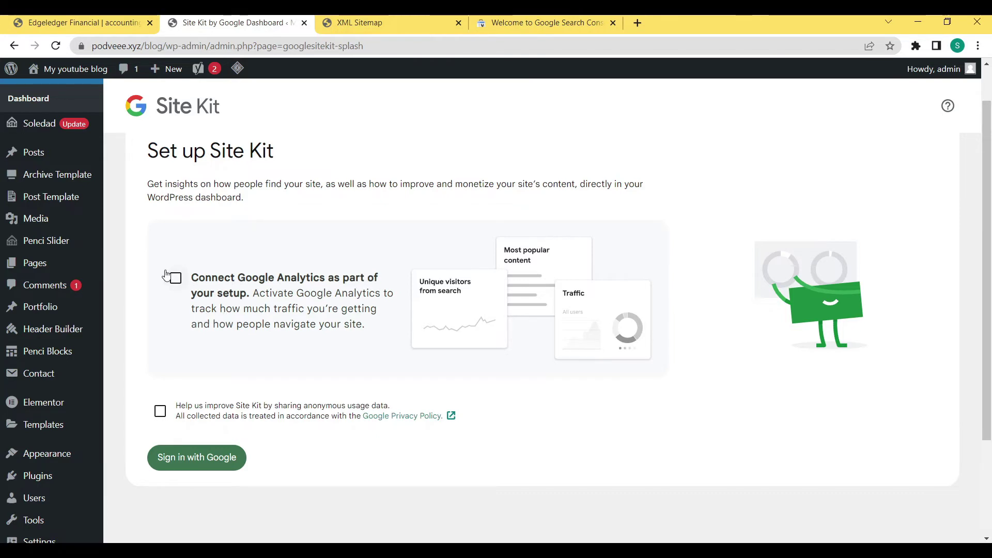
pyautogui.click(206, 449)
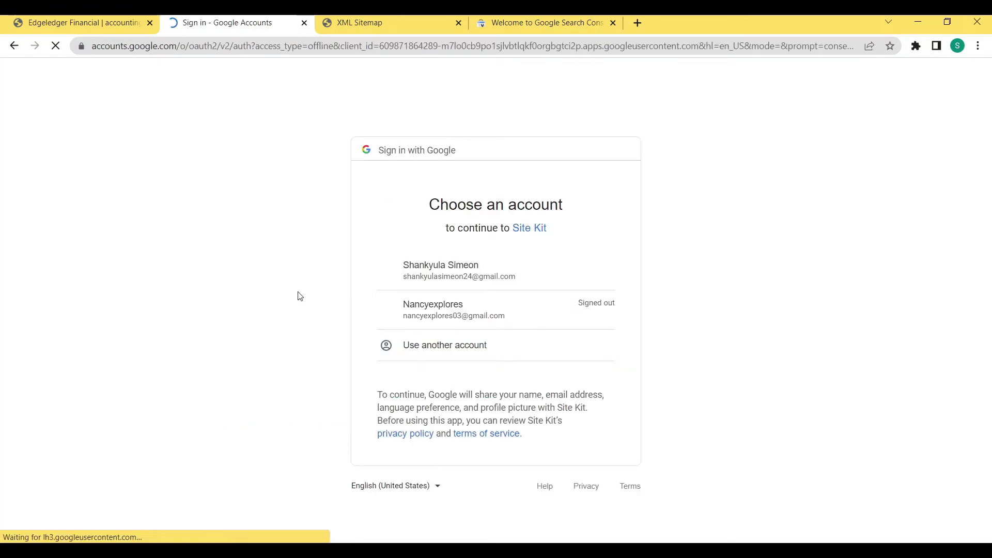
pyautogui.click(463, 278)
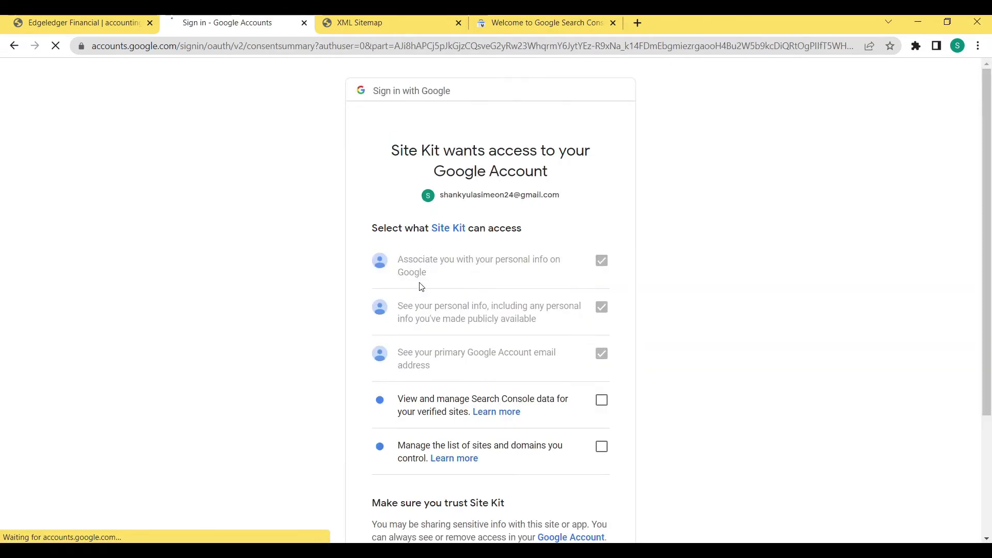
pyautogui.scroll(-3, 727, 288)
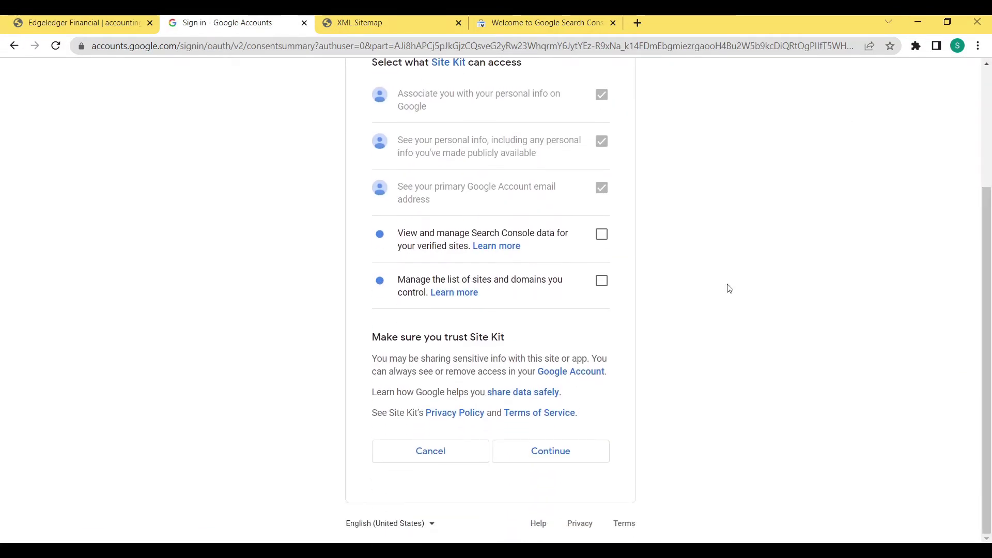
pyautogui.click(560, 452)
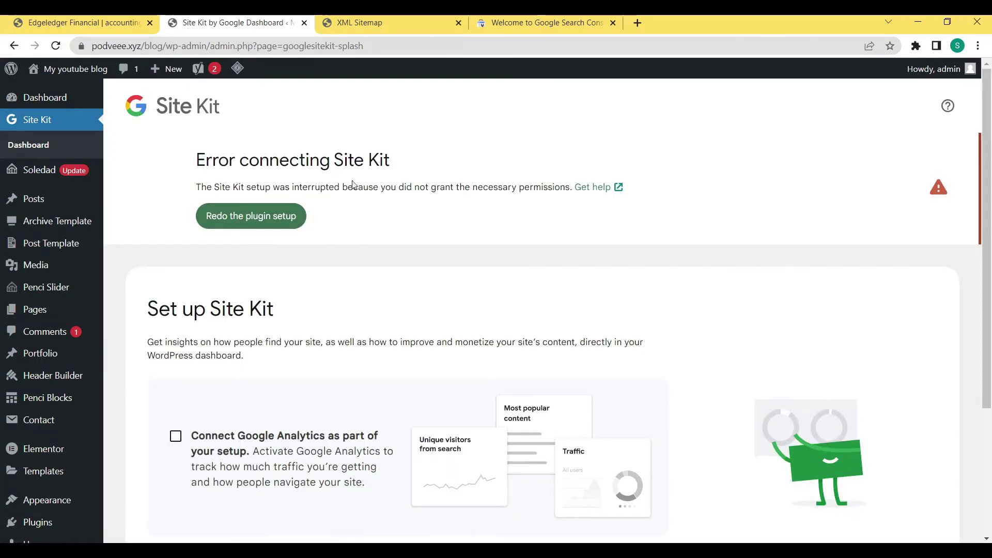
# Redo the Site Kit sign-in with the first Google account, granting access to manage Search Console data and the list of sites and domains
pyautogui.click(268, 217)
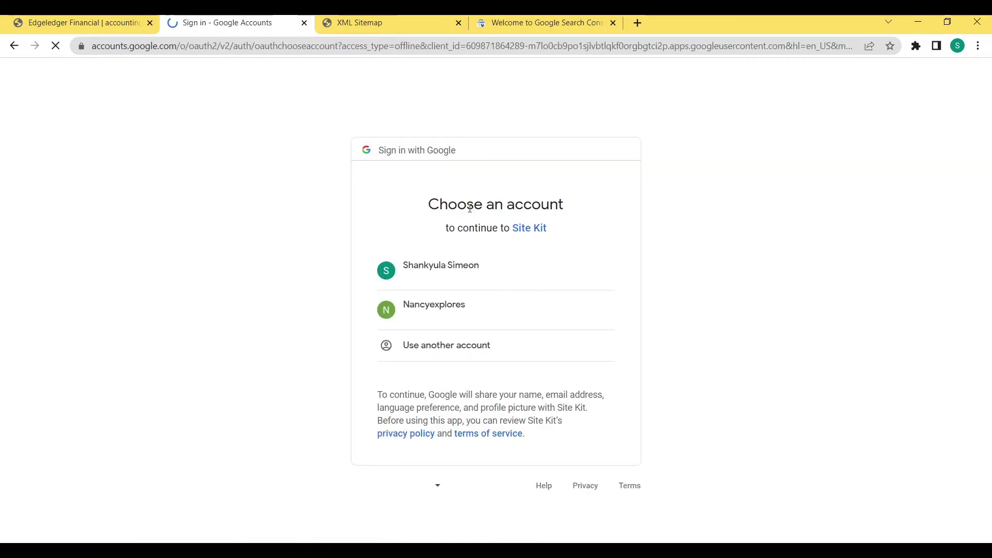
pyautogui.click(422, 270)
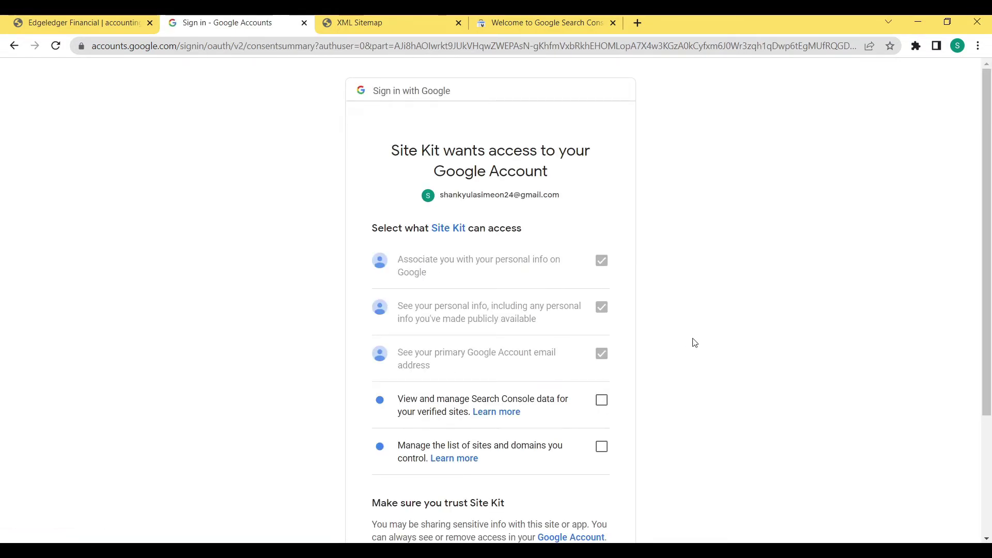
pyautogui.click(602, 399)
pyautogui.click(601, 446)
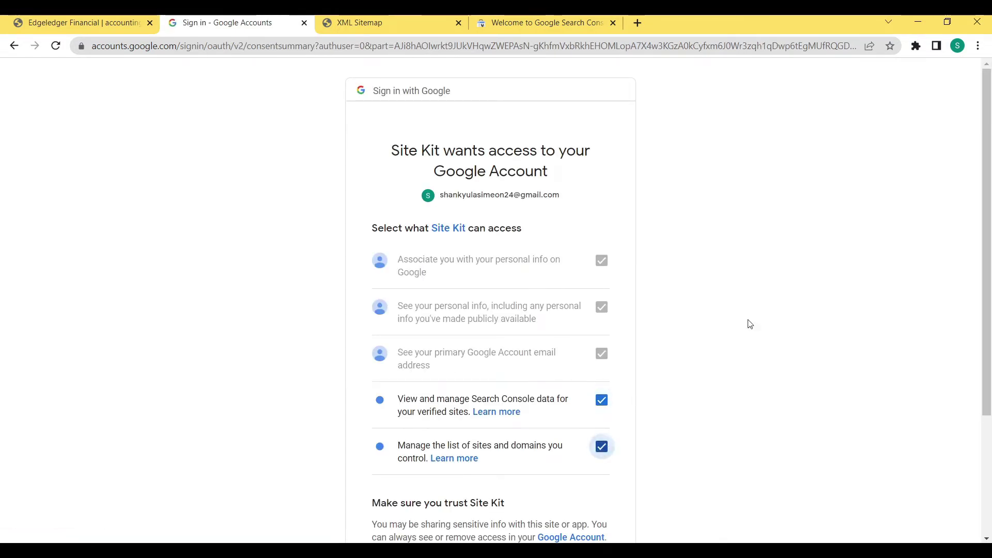
pyautogui.moveTo(991, 244); pyautogui.dragTo(895, 342)
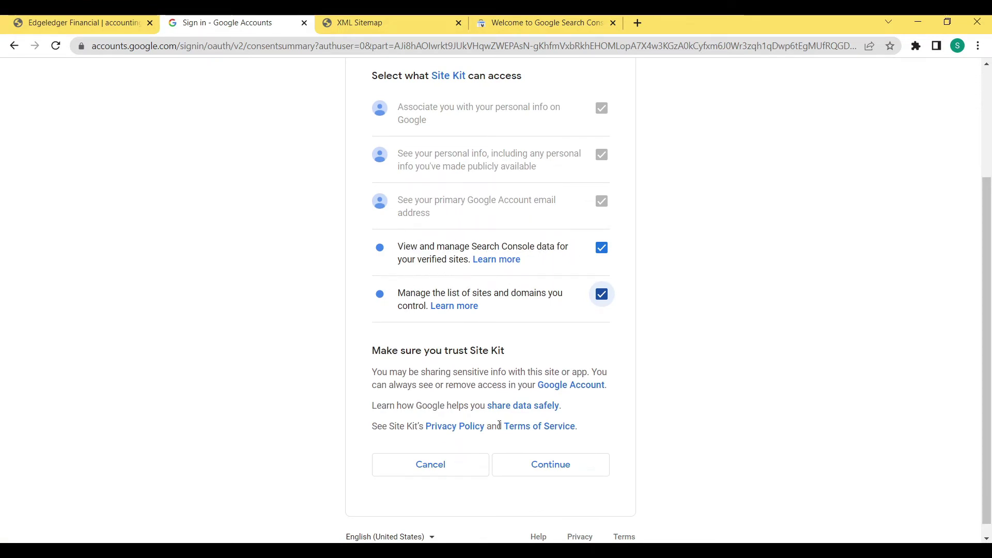
pyautogui.click(541, 468)
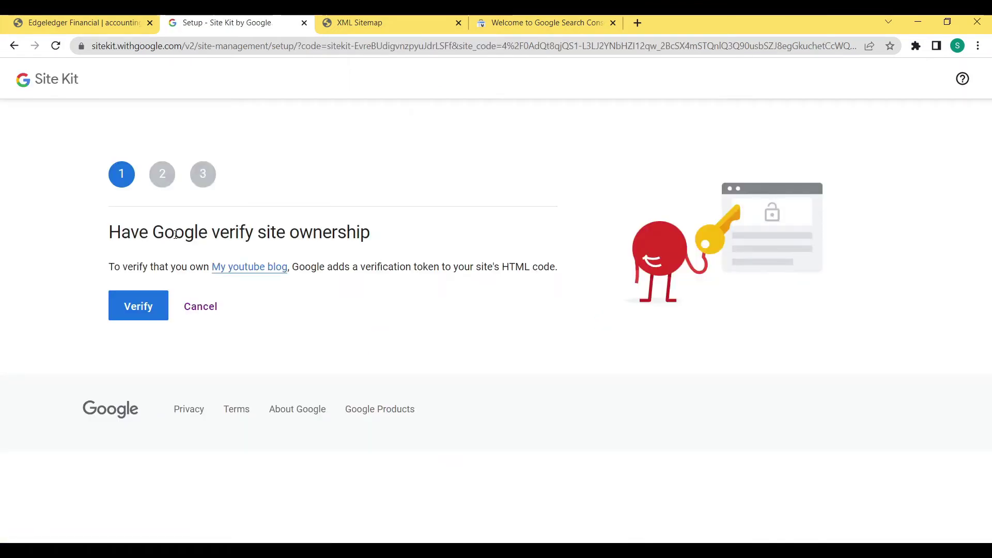
# Complete Site Kit's three setup stages: verify site ownership, allow dashboard metrics, and set up Search Console for the blog
pyautogui.click(149, 309)
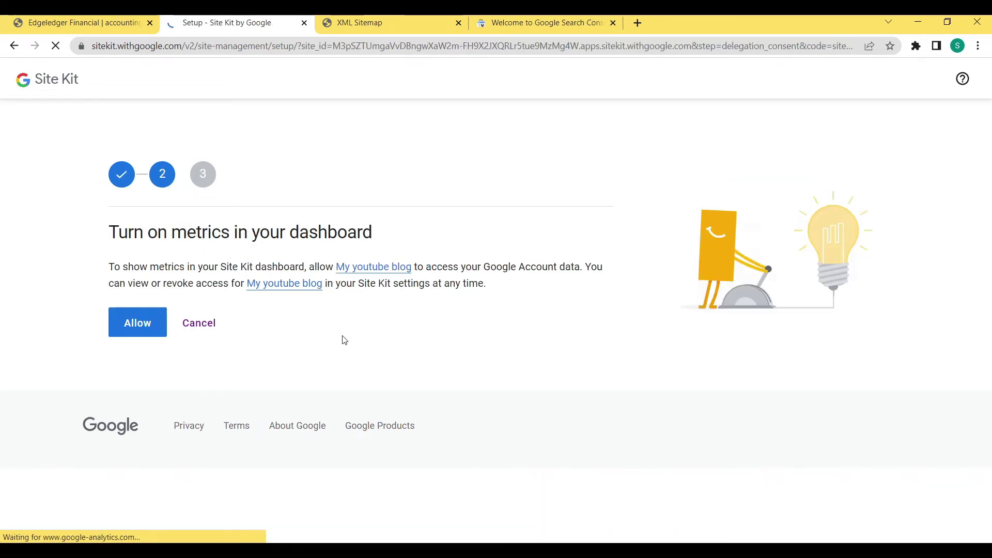
pyautogui.click(136, 333)
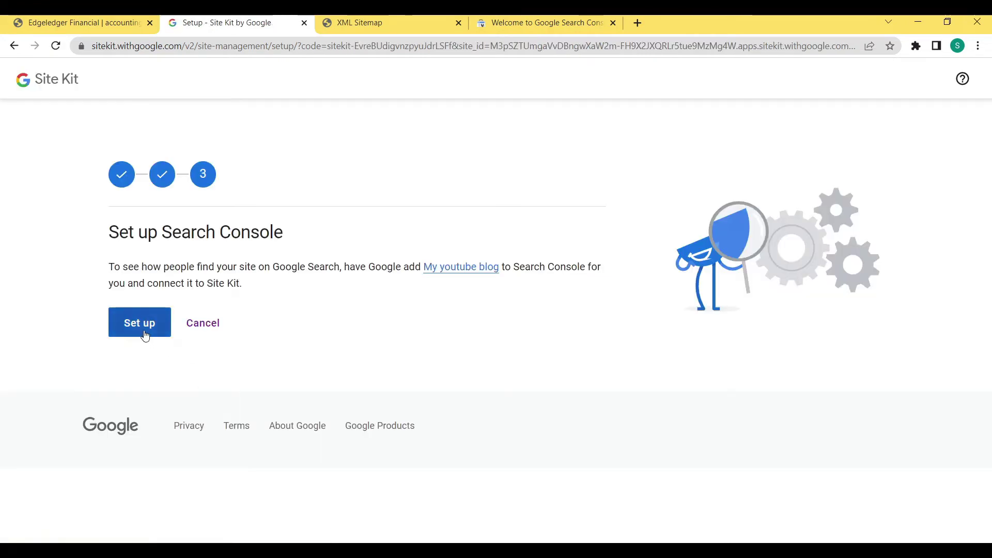
pyautogui.click(139, 329)
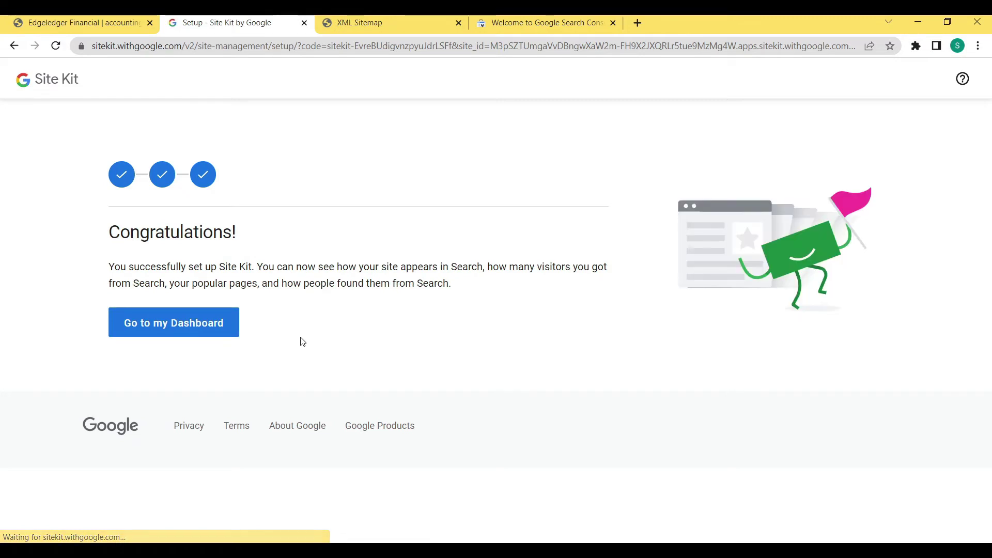
# Go to the Site Kit dashboard and open its settings to check the connected services
pyautogui.click(164, 330)
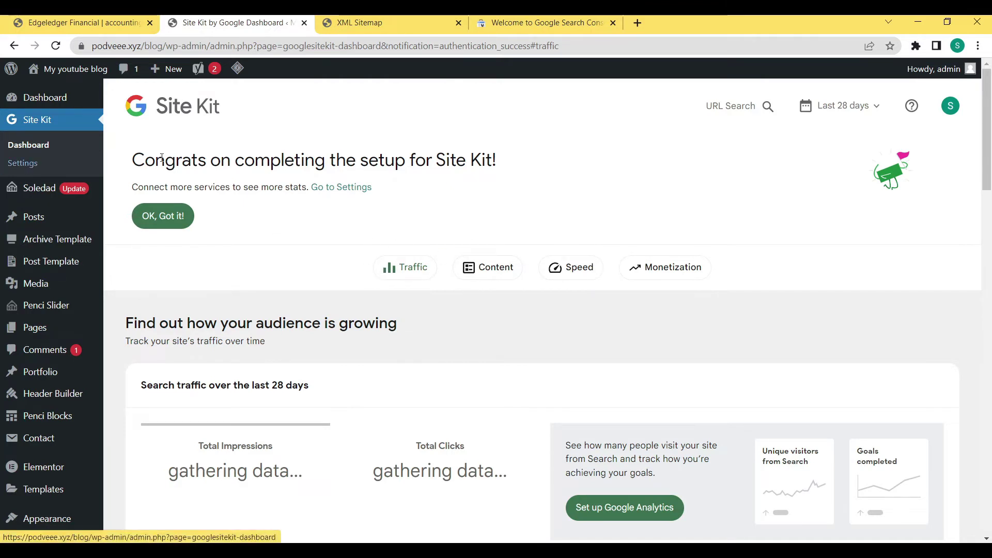
pyautogui.click(14, 165)
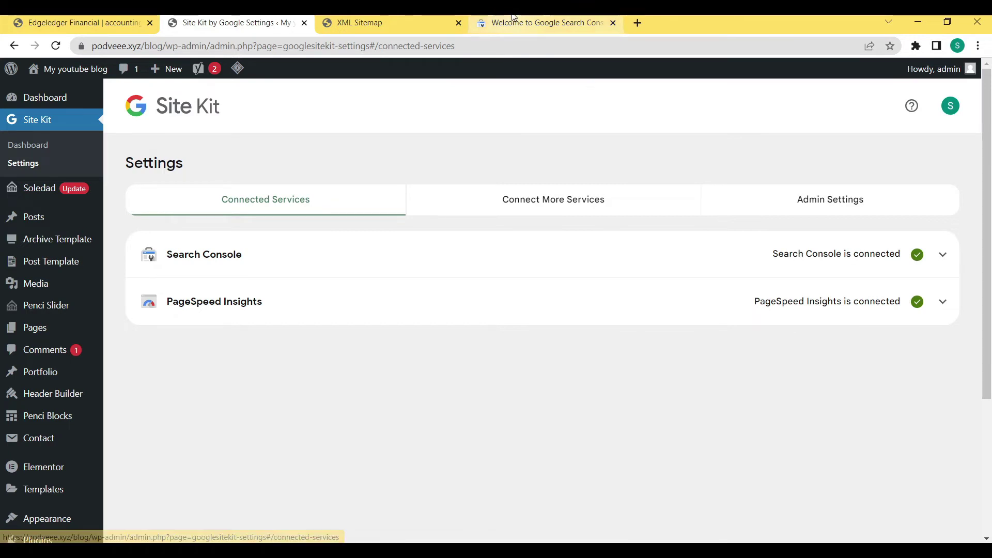
pyautogui.click(543, 23)
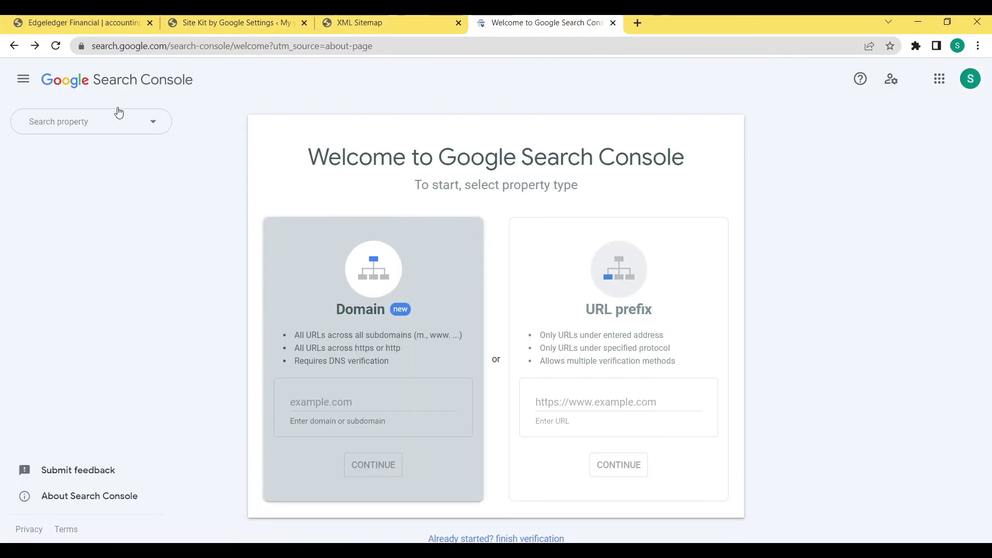
pyautogui.click(56, 45)
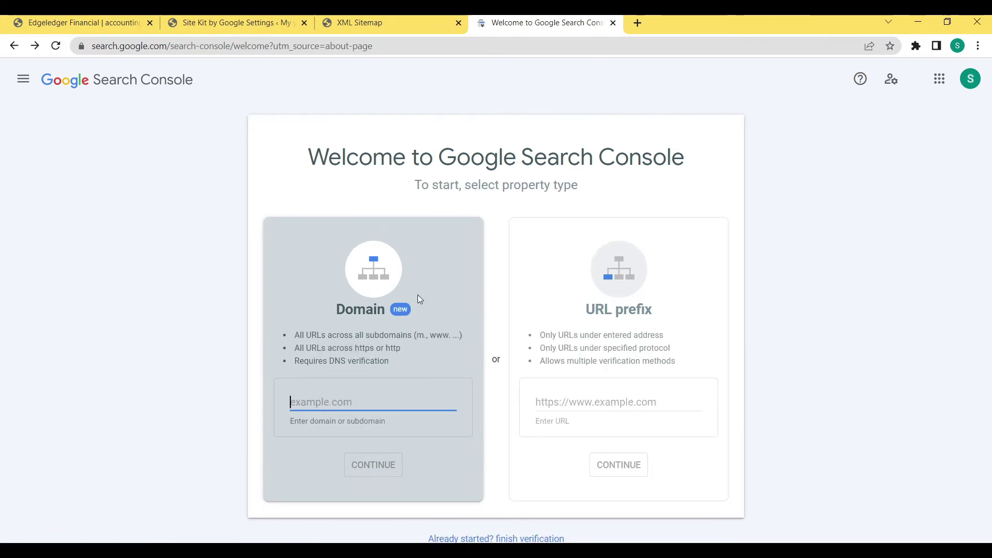
pyautogui.click(23, 86)
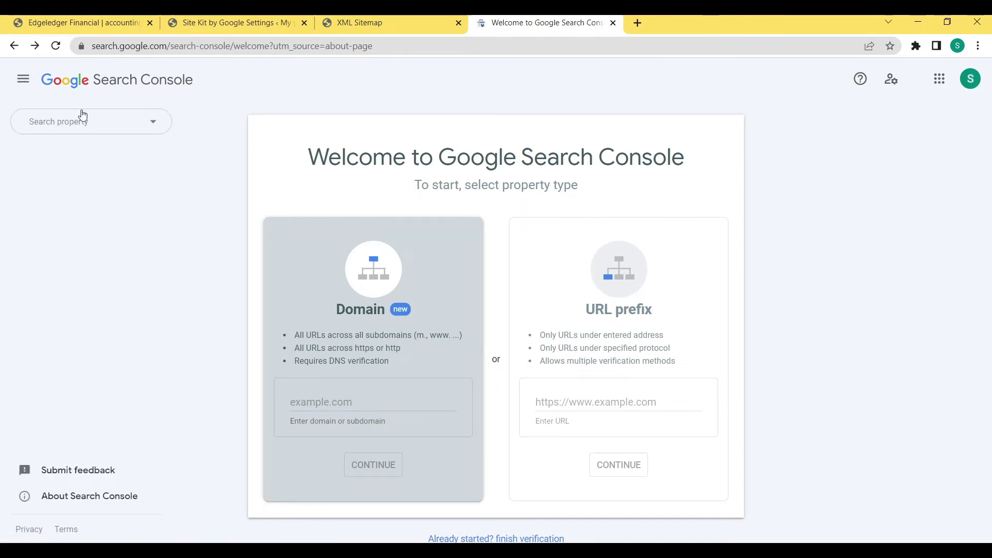
pyautogui.click(95, 126)
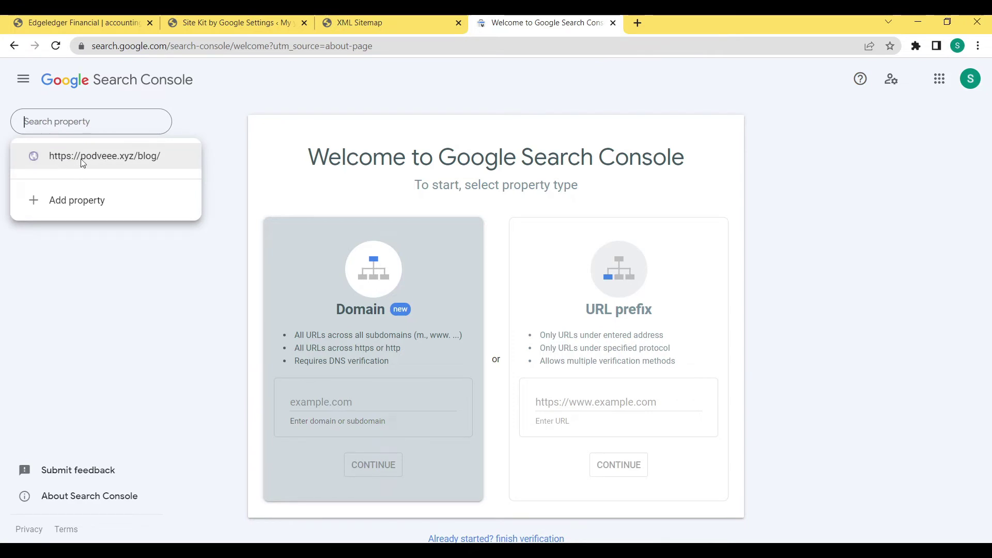
pyautogui.click(154, 158)
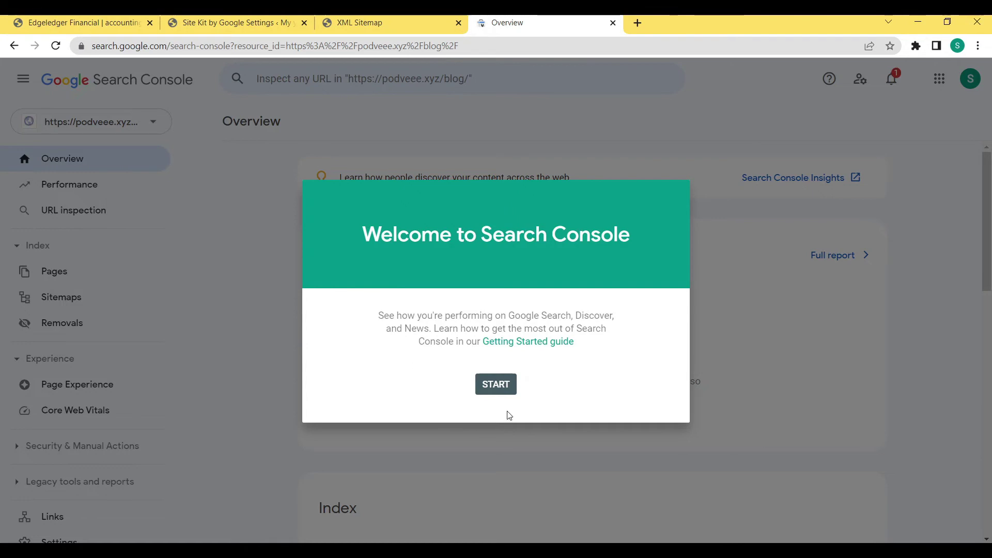
pyautogui.click(497, 385)
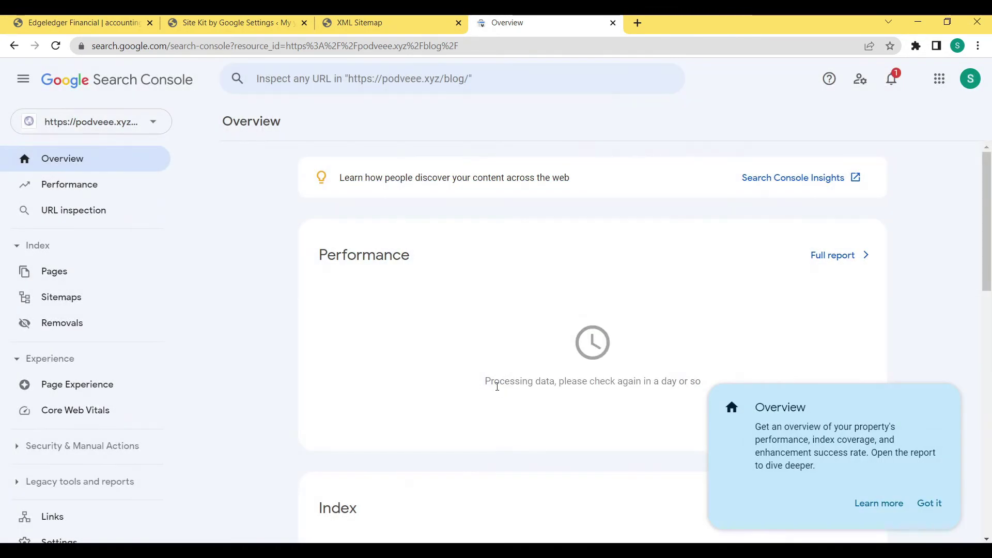
pyautogui.click(930, 504)
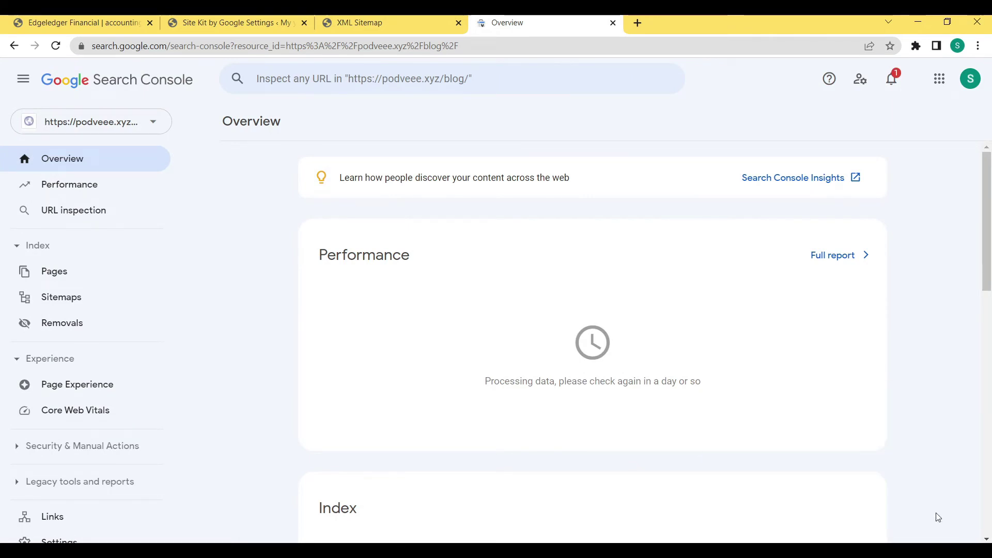
pyautogui.scroll(-1, 986, 217)
pyautogui.scroll(1, 987, 217)
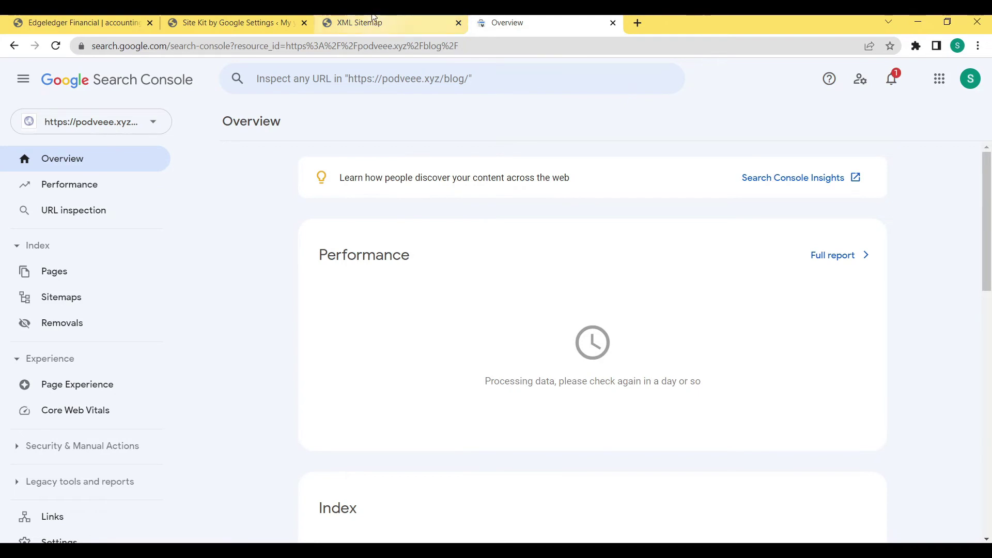
# Copy the file name sitemap_index.xml from the address of the open XML Sitemap page
pyautogui.click(387, 23)
pyautogui.moveTo(257, 44); pyautogui.dragTo(168, 42)
pyautogui.hotkey('ctrl', 'c')
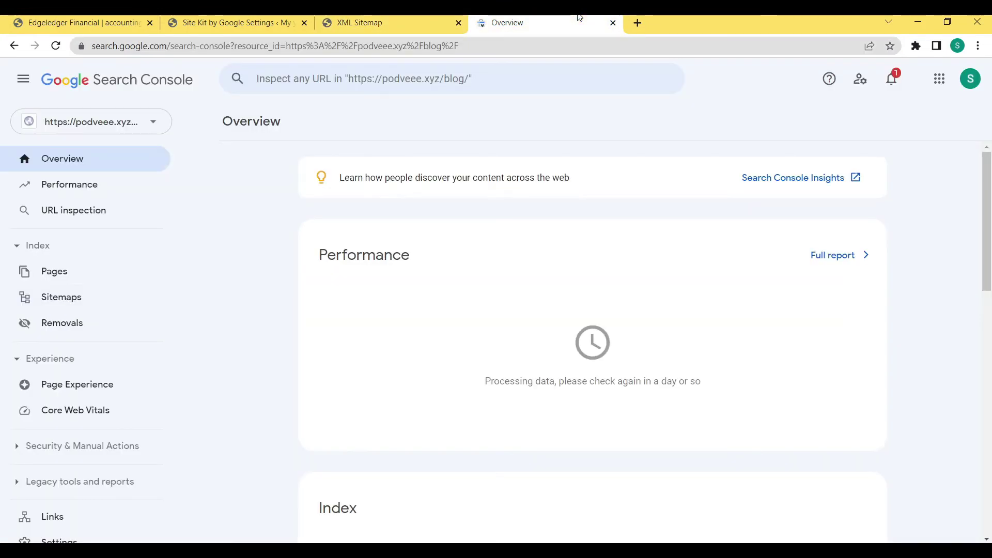
# Submit sitemap_index.xml as a new sitemap for the blog property in Search Console
pyautogui.click(517, 22)
pyautogui.click(56, 301)
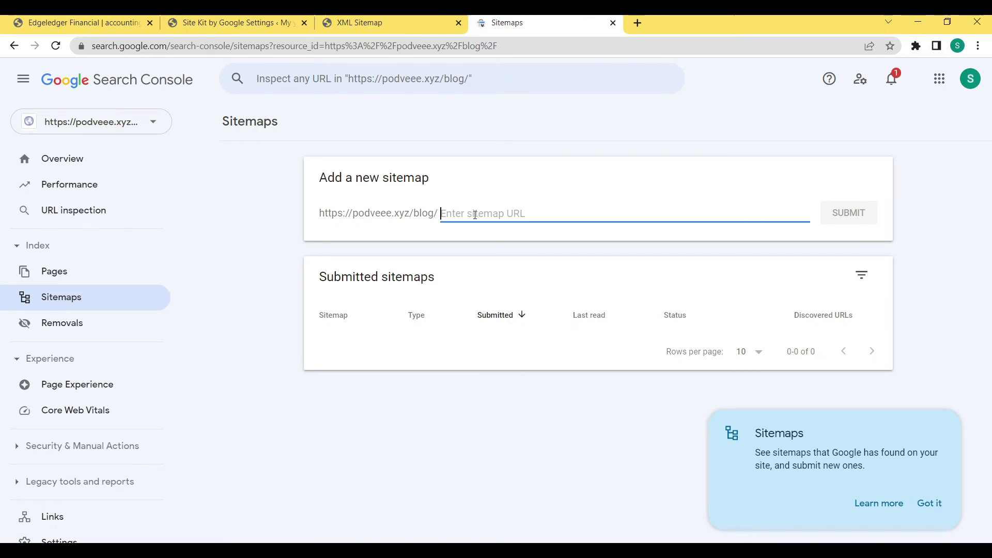
pyautogui.hotkey('ctrl', 'v')
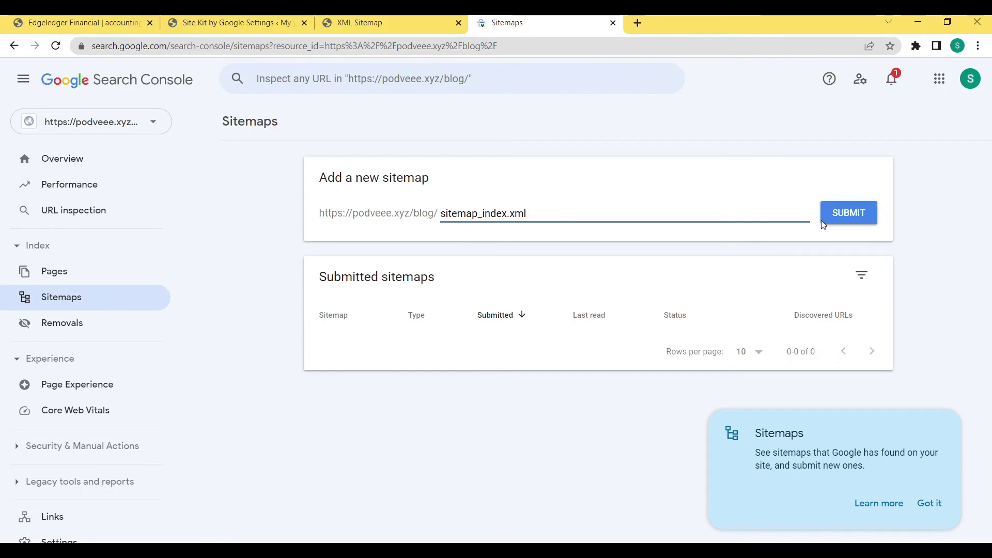
pyautogui.click(850, 215)
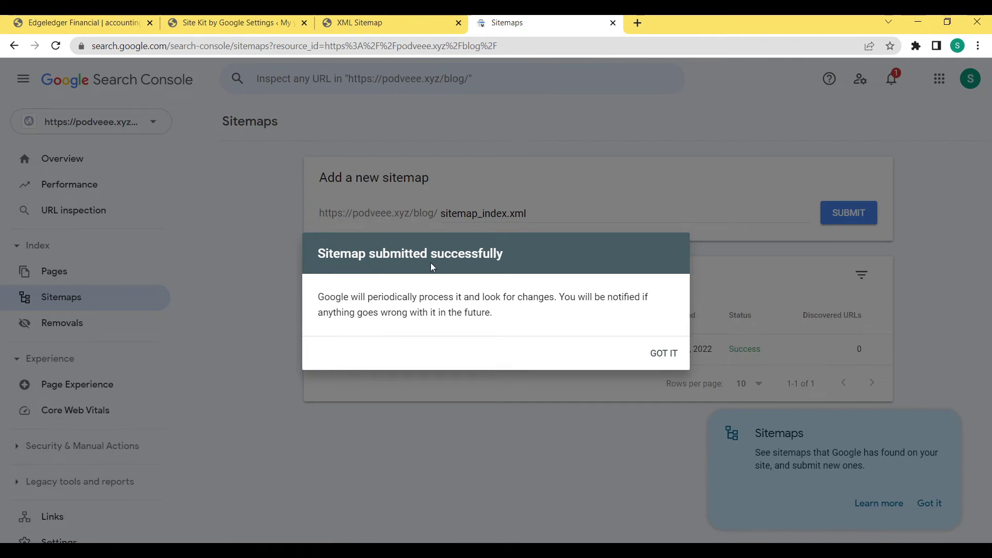
# Dismiss the sitemap submission message and review the Site Kit connected services and the sitemap_index.xml part of the XML Sitemap address
pyautogui.click(660, 355)
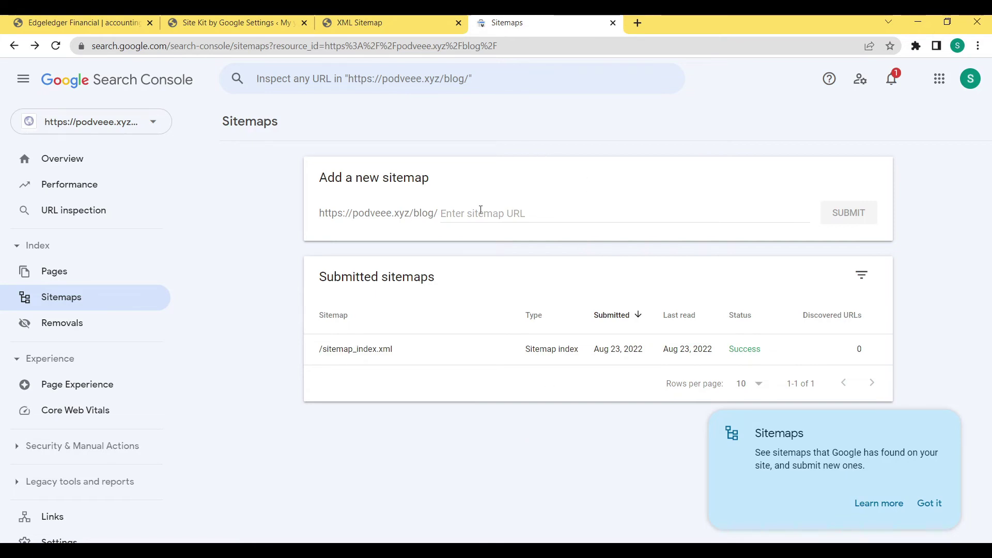
pyautogui.click(235, 23)
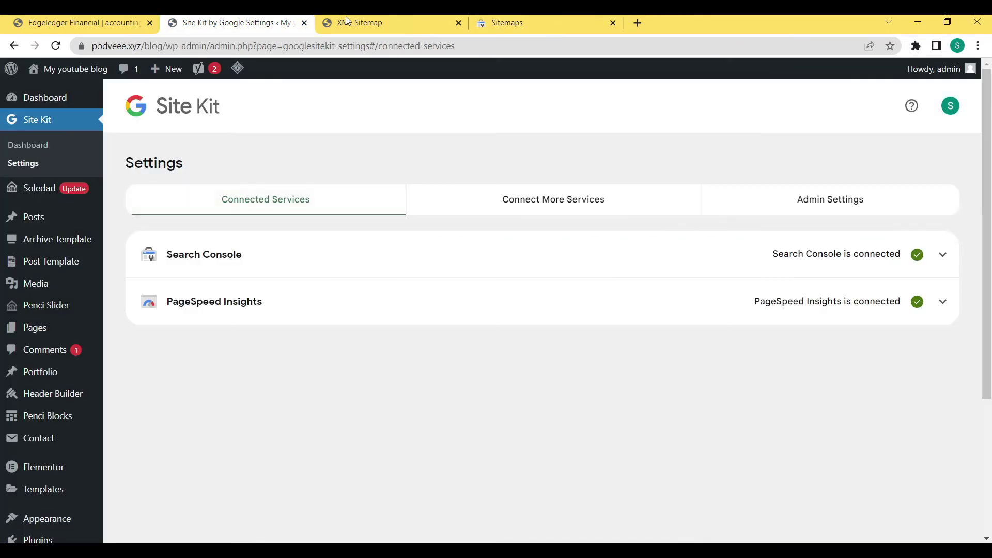
pyautogui.click(531, 18)
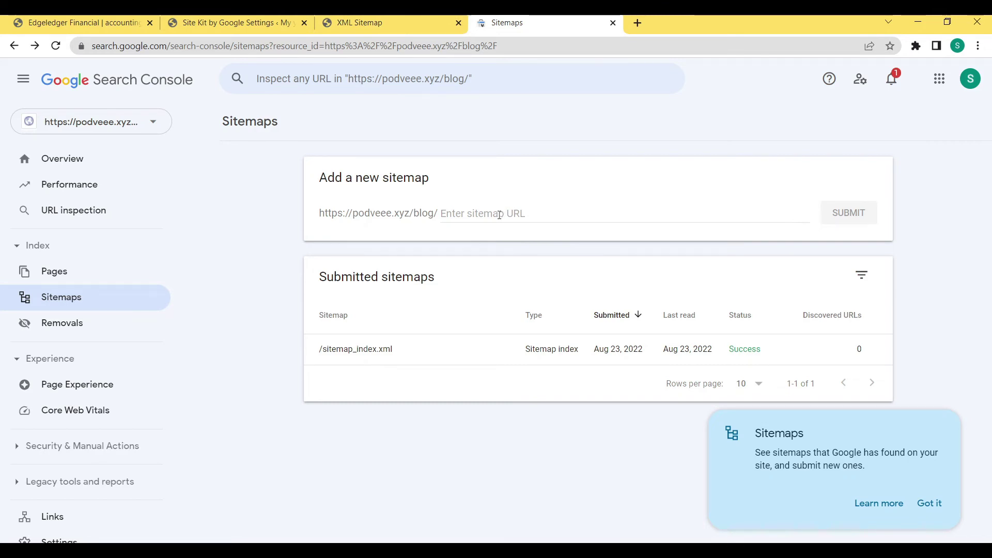
pyautogui.click(500, 214)
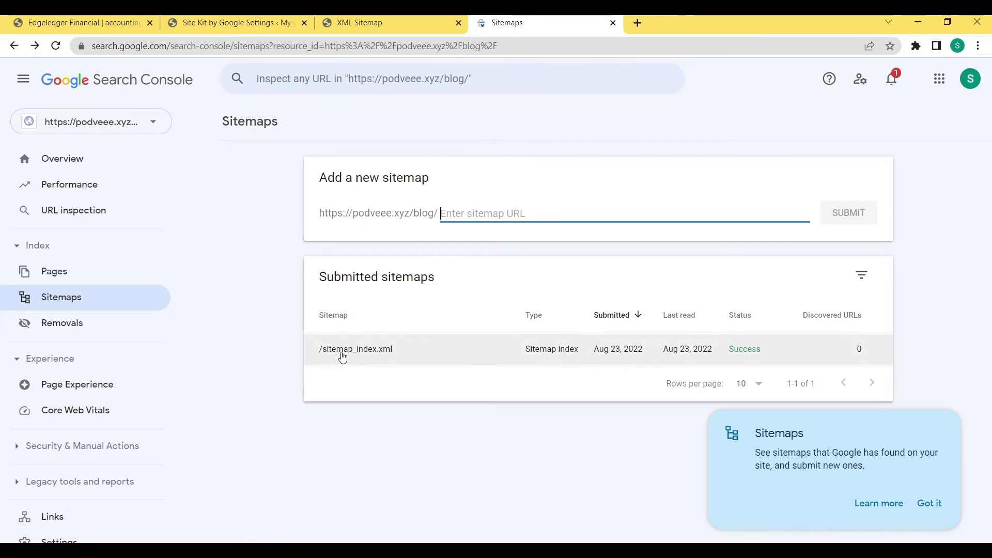
pyautogui.click(348, 30)
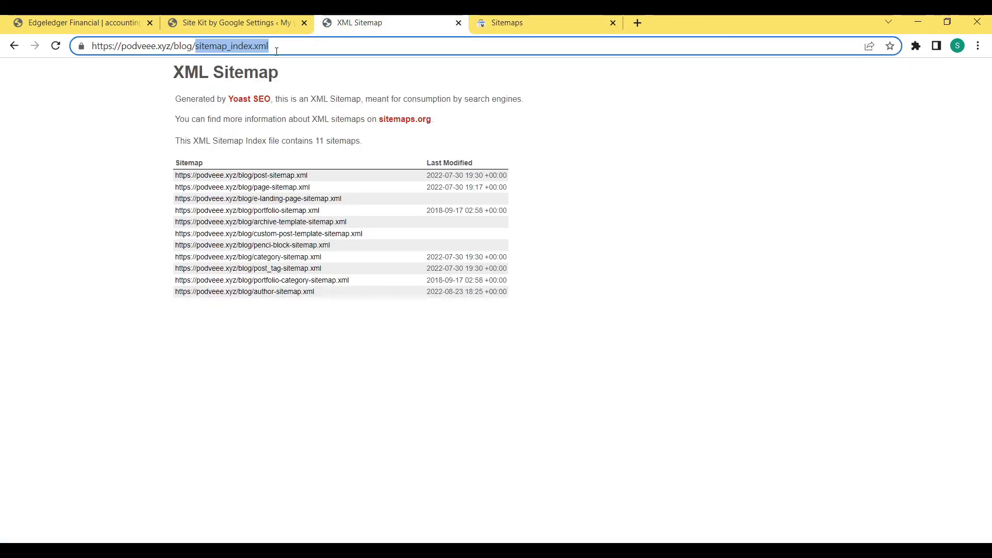
pyautogui.doubleClick(211, 51)
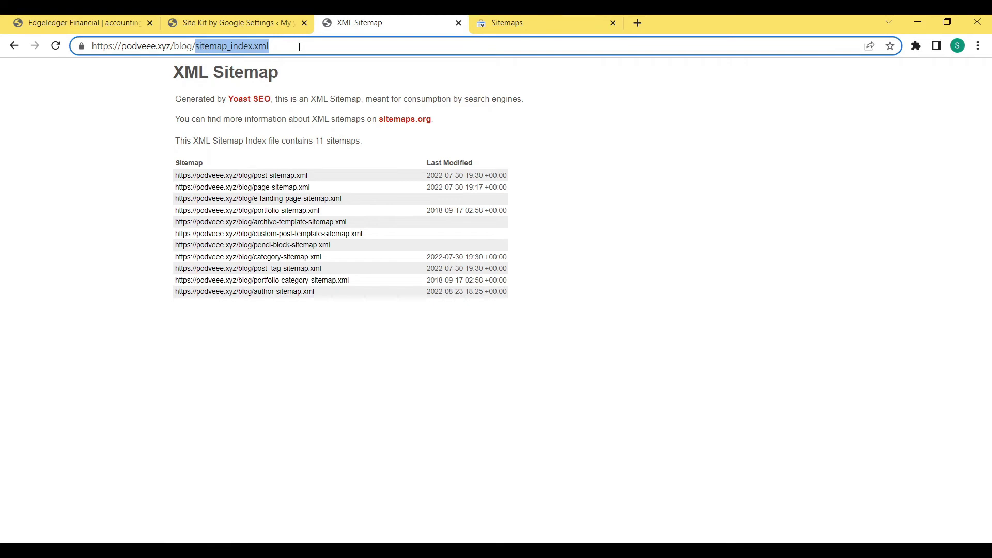
pyautogui.moveTo(299, 47); pyautogui.dragTo(196, 44)
pyautogui.click(517, 23)
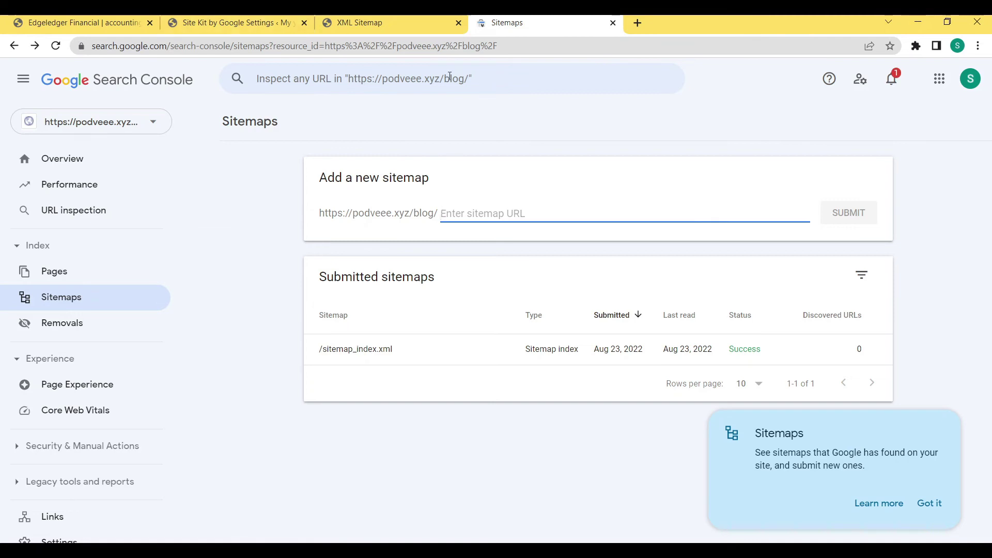
# Search Google for bing webmaster in place of the Search Console page and open the Bing Webmaster Tools result
pyautogui.click(530, 40)
pyautogui.click(530, 39)
pyautogui.press('BackSpace')
pyautogui.press('BackSpace')
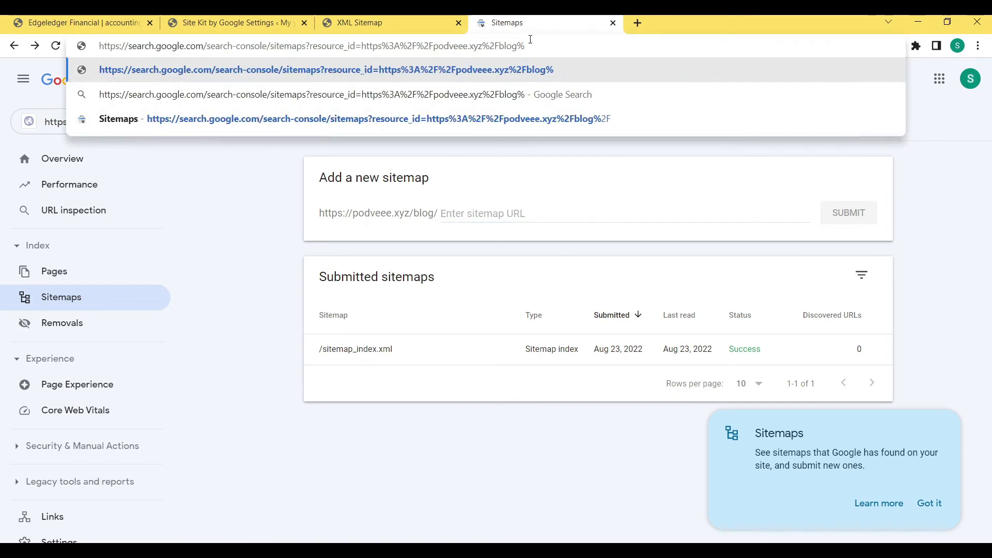
pyautogui.hotkey('ctrl', 'a')
pyautogui.press('BackSpace')
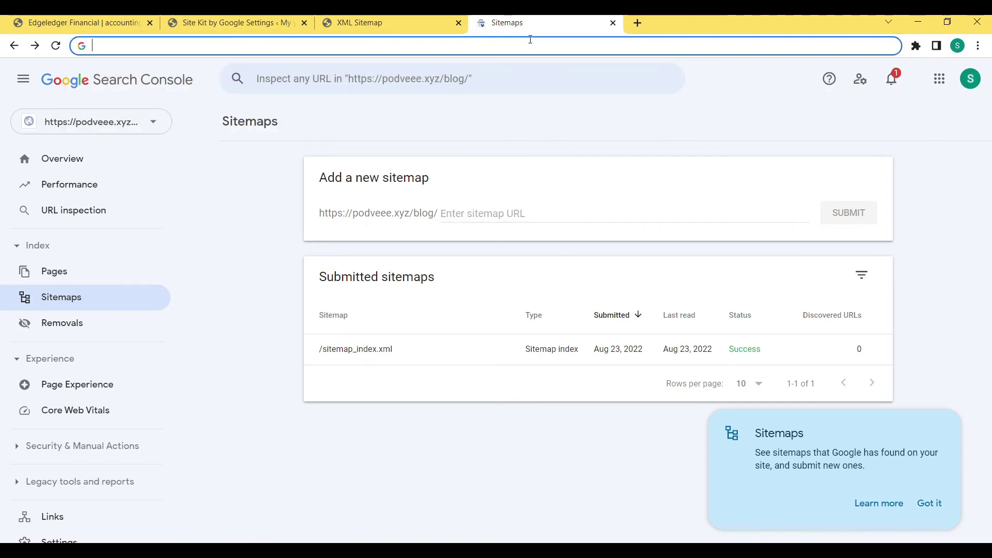
pyautogui.write('b')
pyautogui.press('BackSpace')
pyautogui.press('BackSpace')
pyautogui.write('bing')
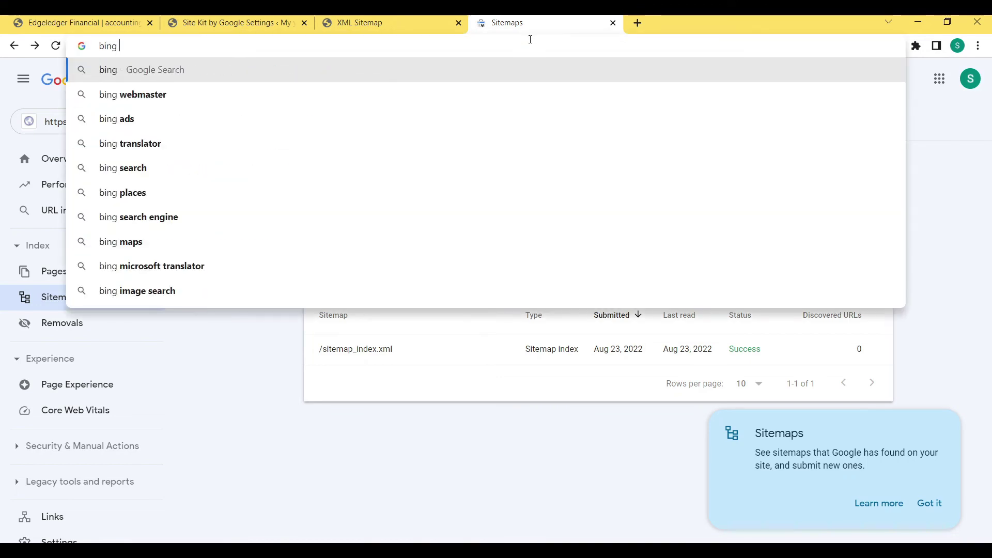
pyautogui.press('Down')
pyautogui.press('Return')
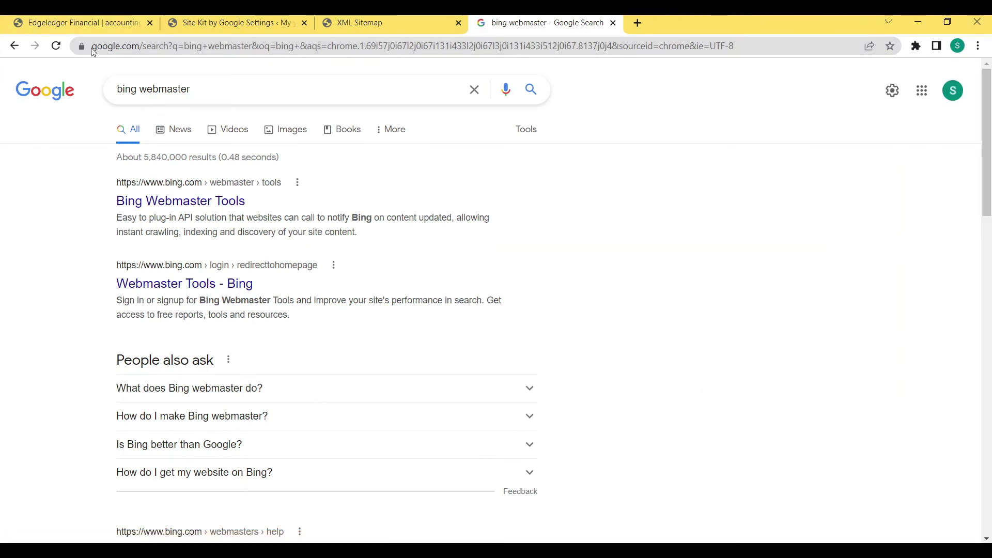
pyautogui.click(189, 206)
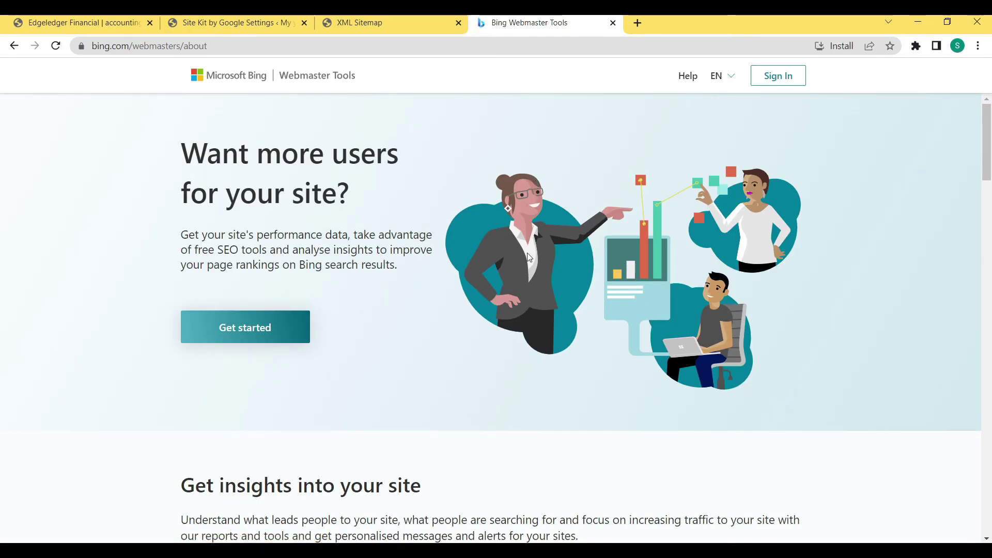
# Get started with Bing Webmaster Tools by signing in with the Google account used for Search Console
pyautogui.click(232, 336)
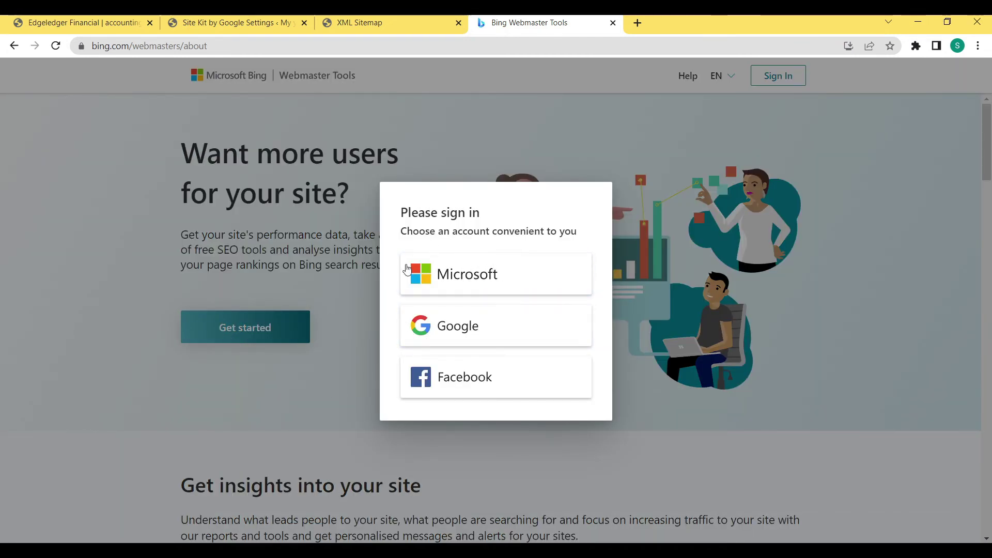
pyautogui.click(460, 333)
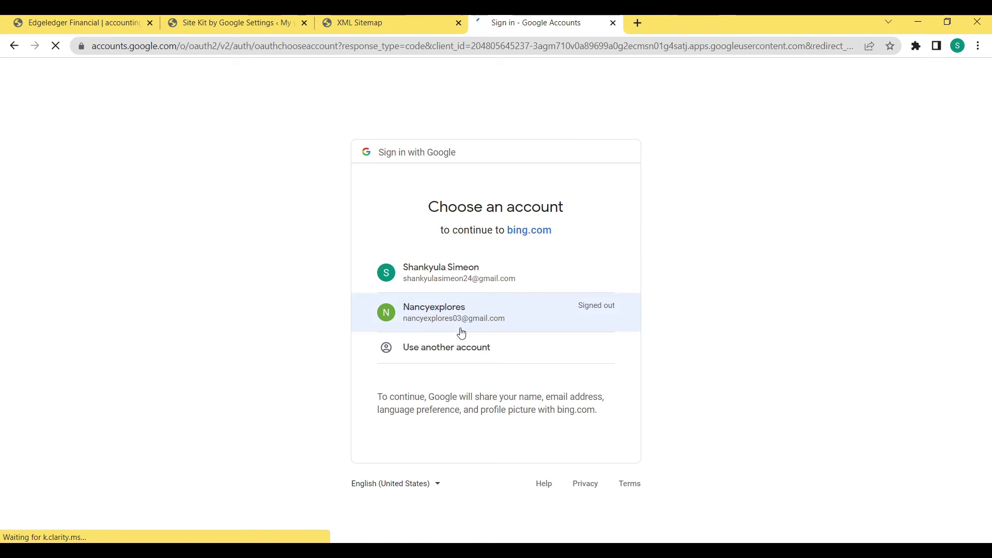
pyautogui.click(451, 265)
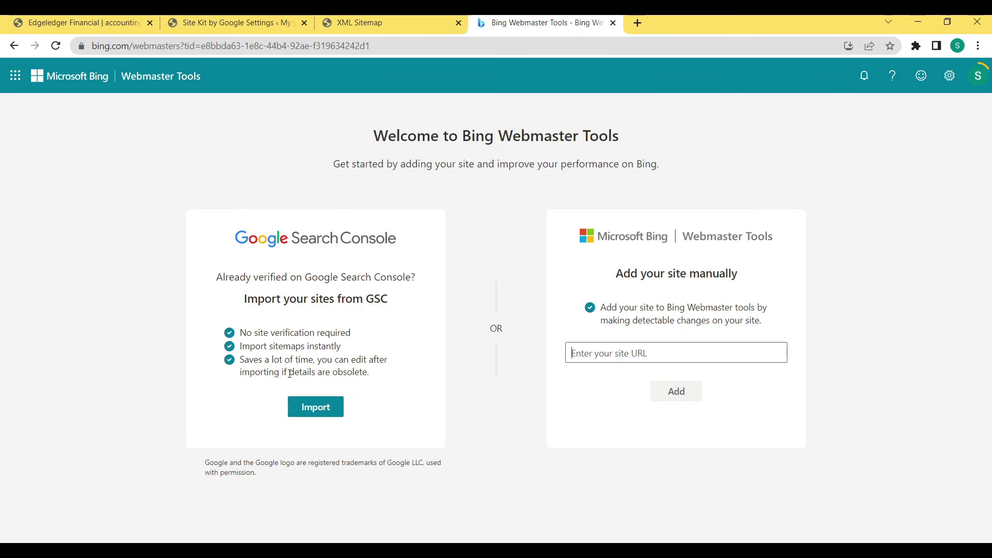
pyautogui.click(312, 409)
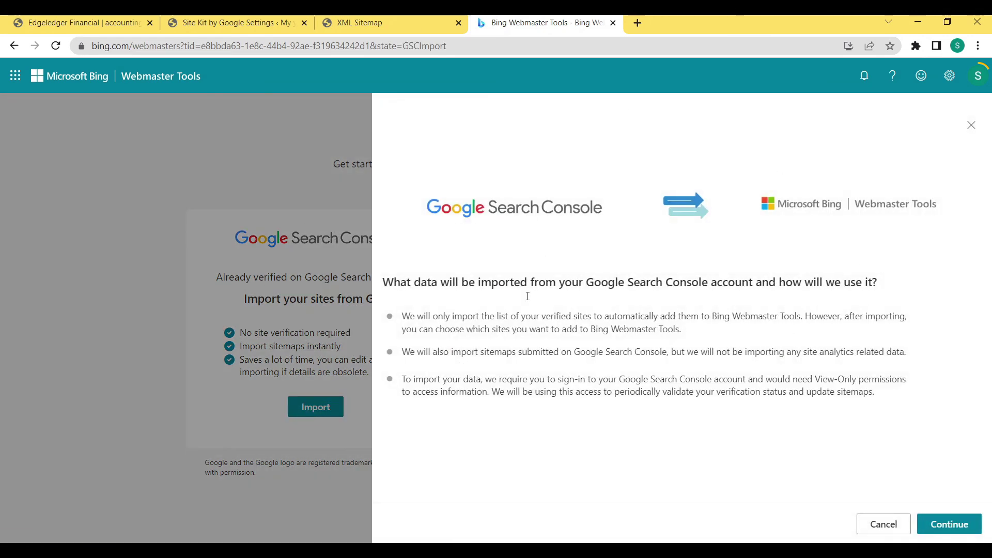
pyautogui.click(949, 524)
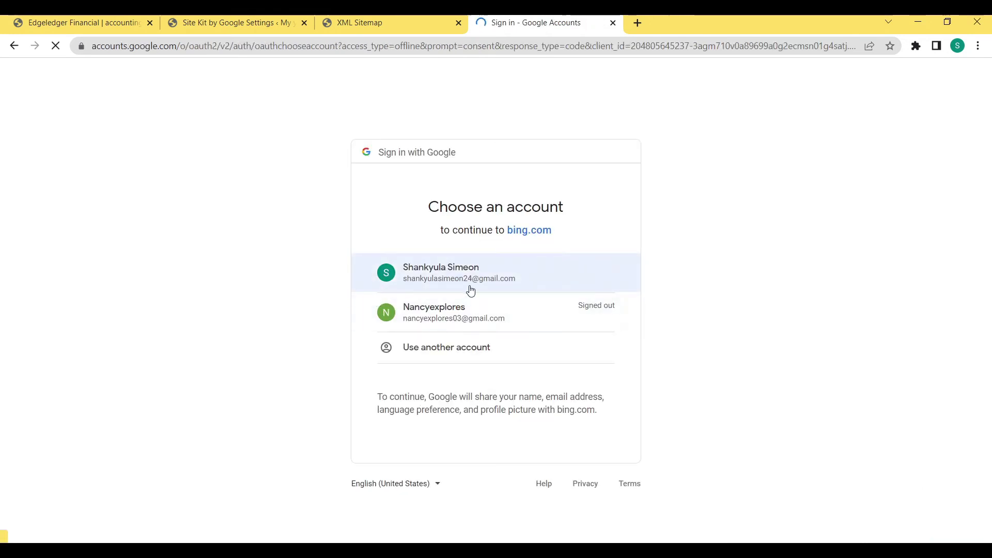
pyautogui.click(483, 278)
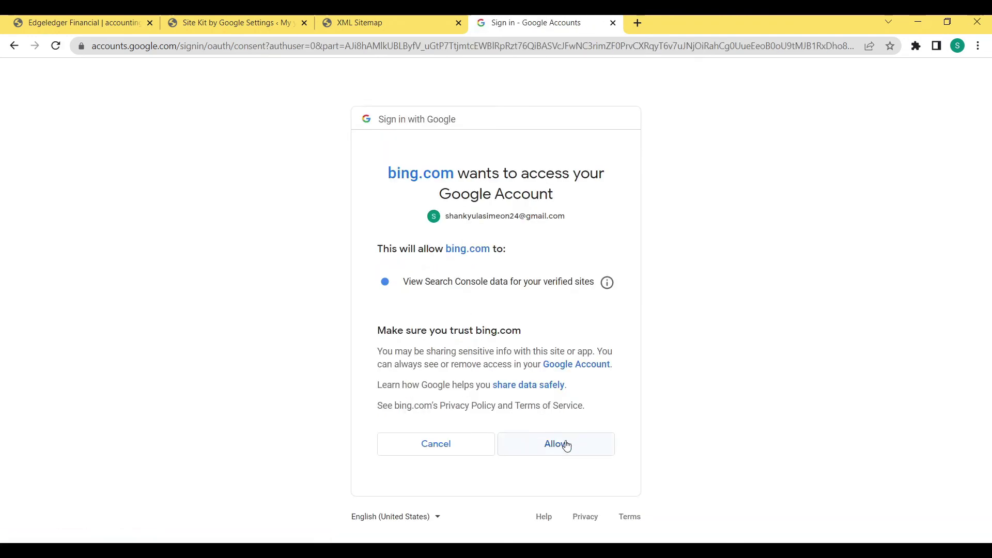
pyautogui.click(583, 448)
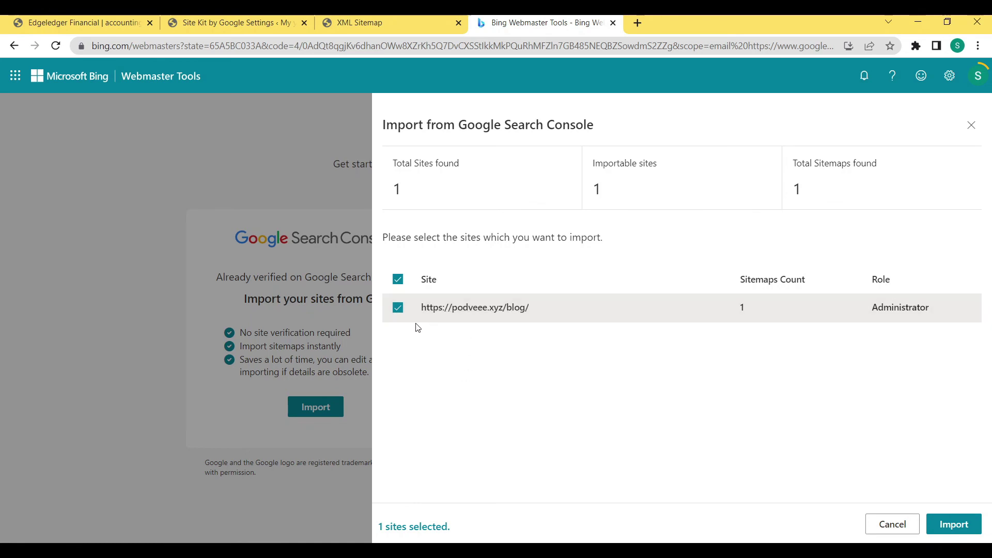
pyautogui.click(955, 521)
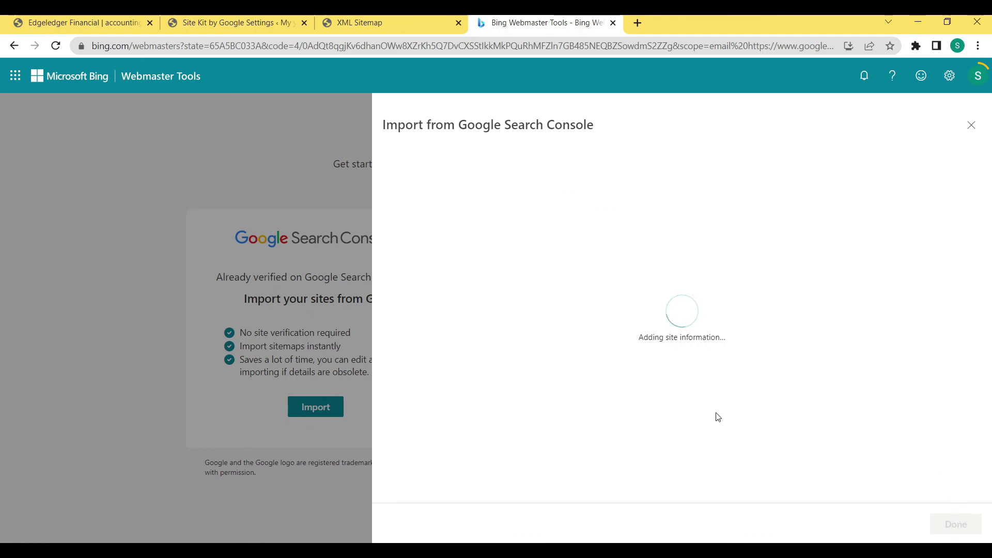